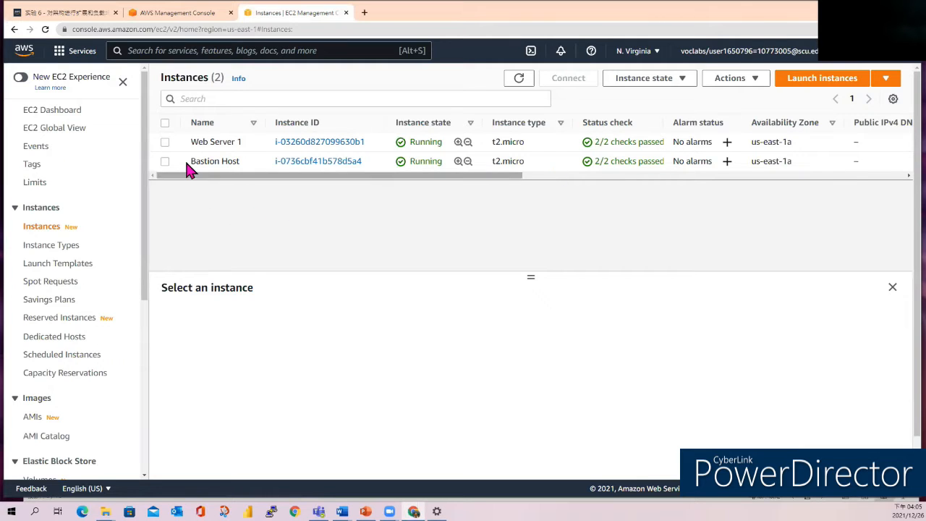
# Start creating an image from the Web Server 1 instance.
pyautogui.click(165, 143)
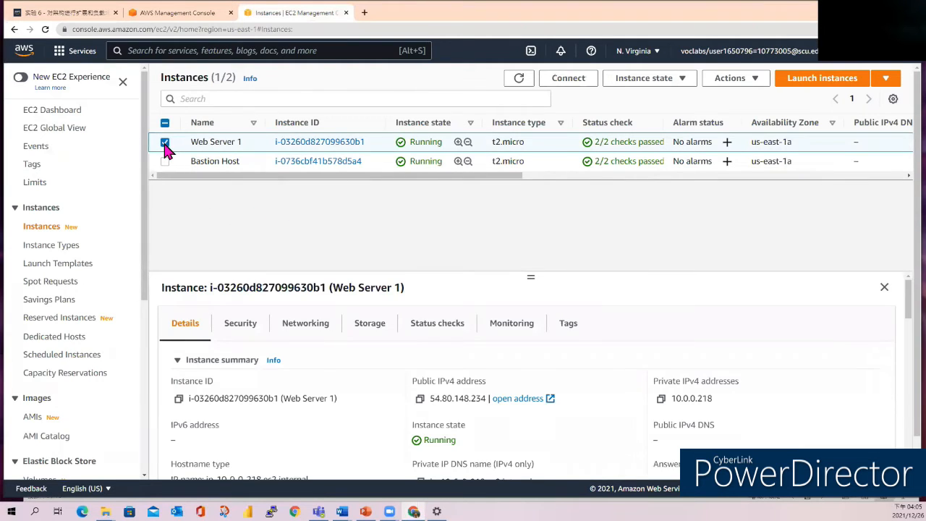
pyautogui.click(749, 79)
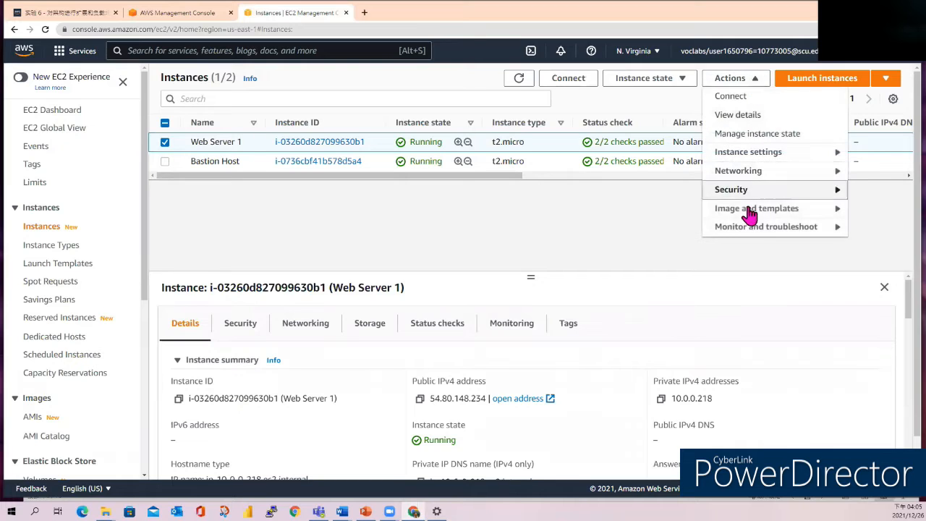
pyautogui.moveTo(738, 211)
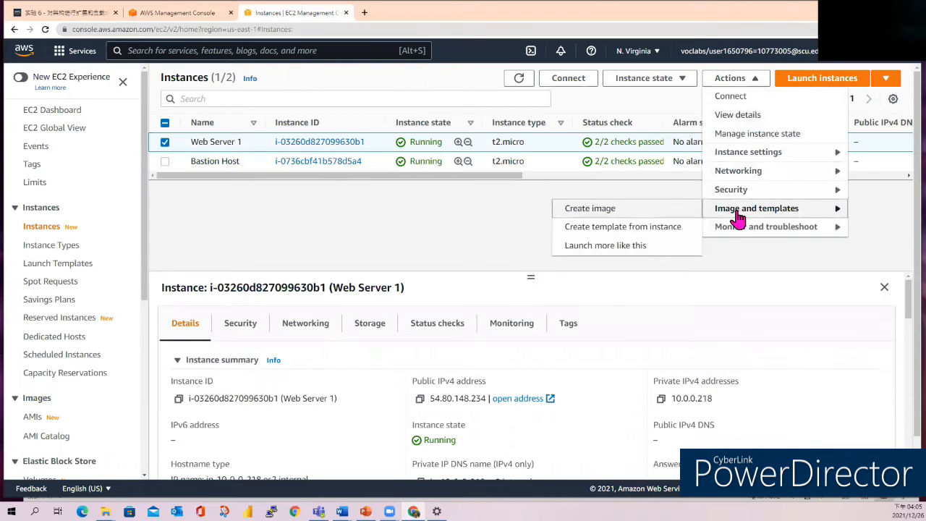
pyautogui.click(587, 208)
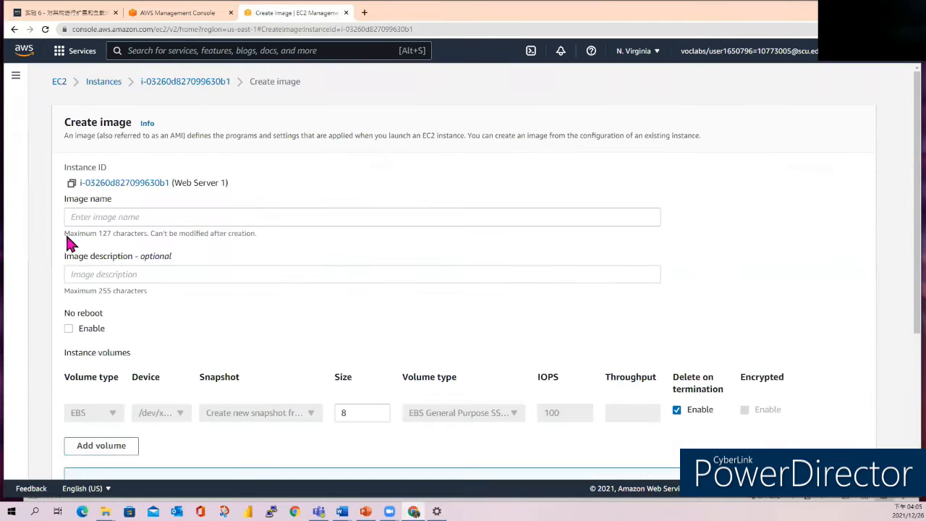
# Name the new image WebServerAMI.
pyautogui.click(96, 217)
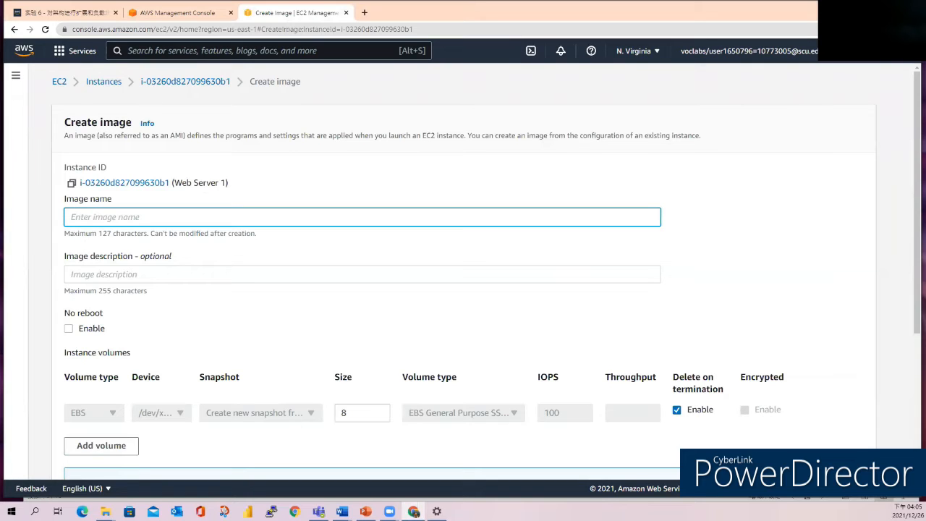
pyautogui.hotkey('alt', 'Tab')
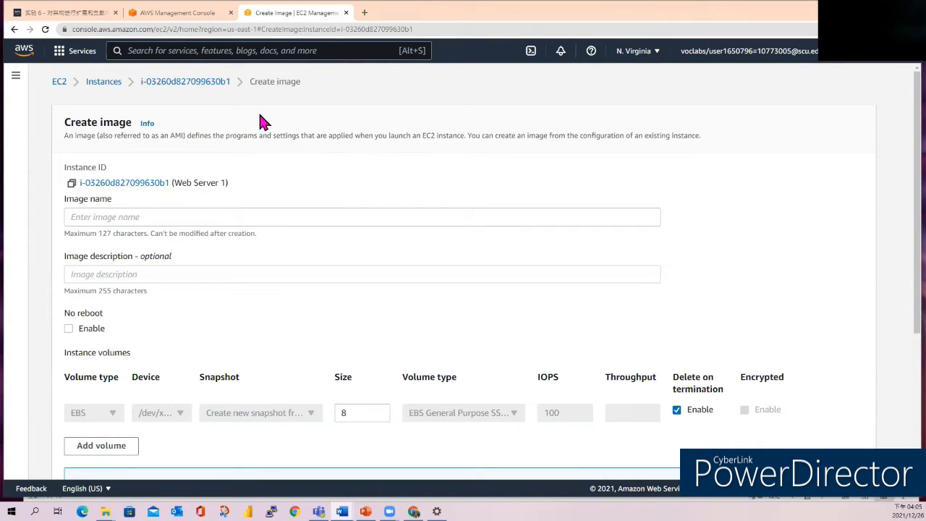
pyautogui.click(141, 215)
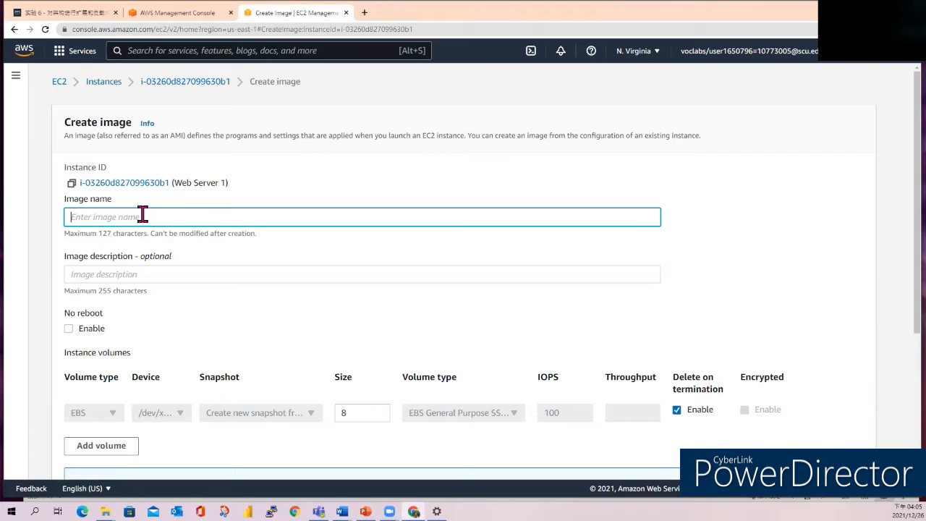
pyautogui.write('WebServerAMI')
# Fill in the image description with the copied lab text and create the image.
pyautogui.hotkey('alt', 'Tab')
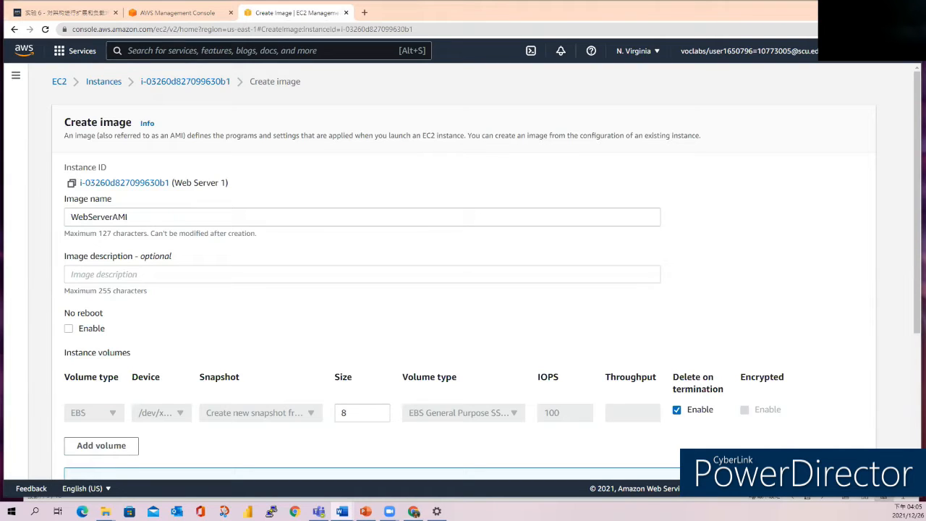
pyautogui.click(93, 273)
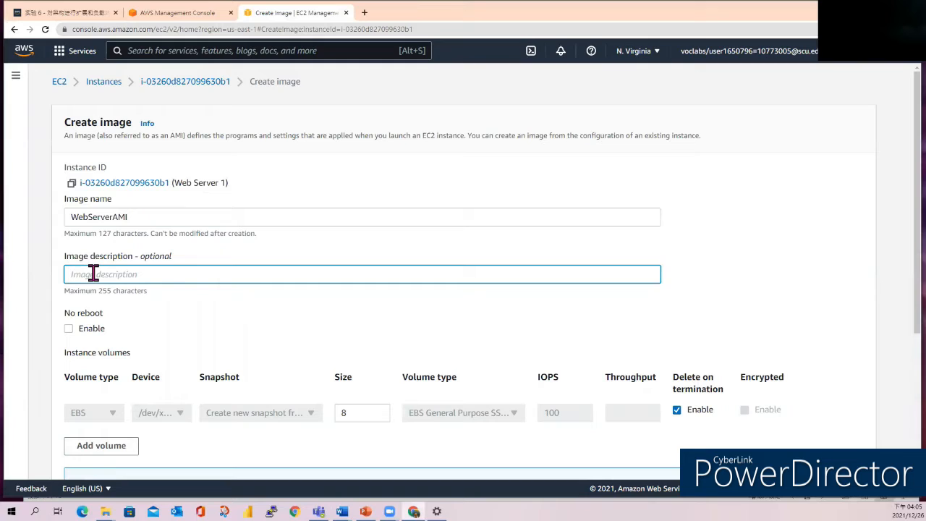
pyautogui.write('Lab AMI for Web Server')
pyautogui.scroll(-3, 554, 453)
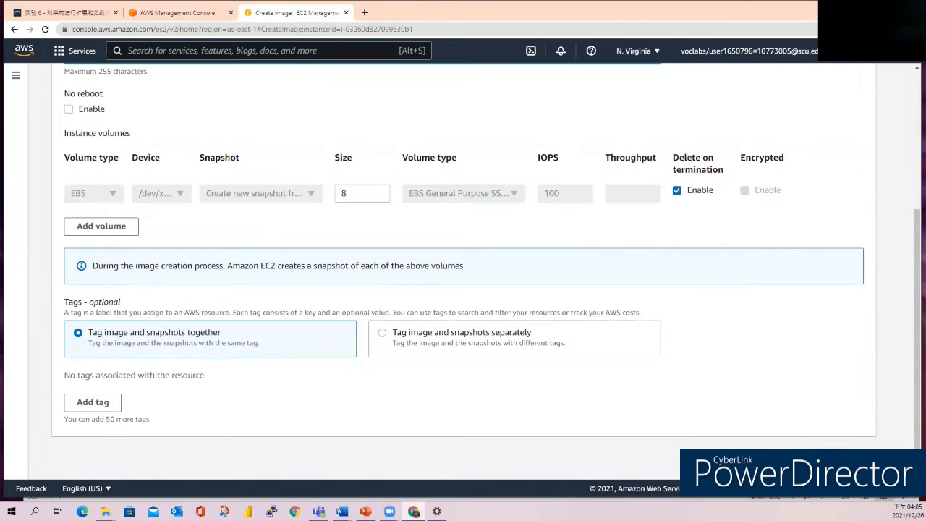
pyautogui.click(836, 461)
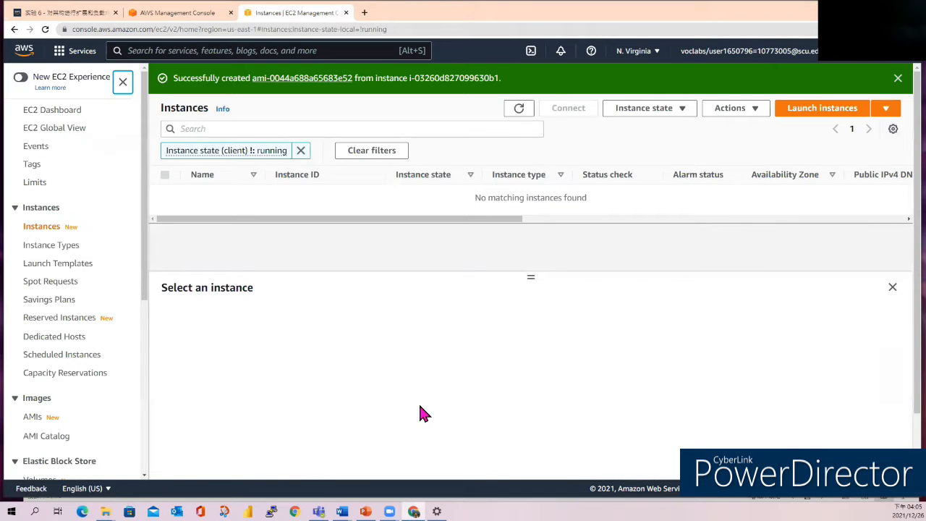
# Show the account's own AMIs and examine the details of WebServerAMI, including its status.
pyautogui.click(282, 81)
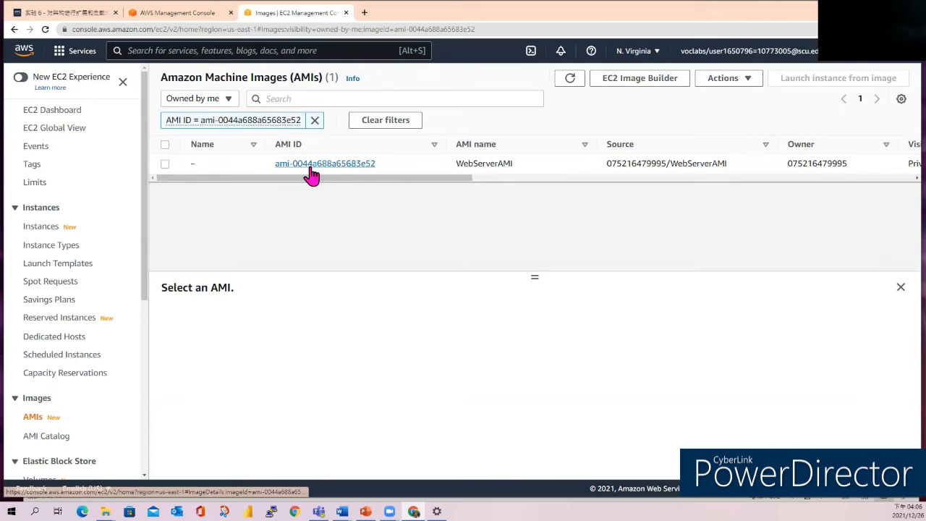
pyautogui.scroll(-1, 27, 387)
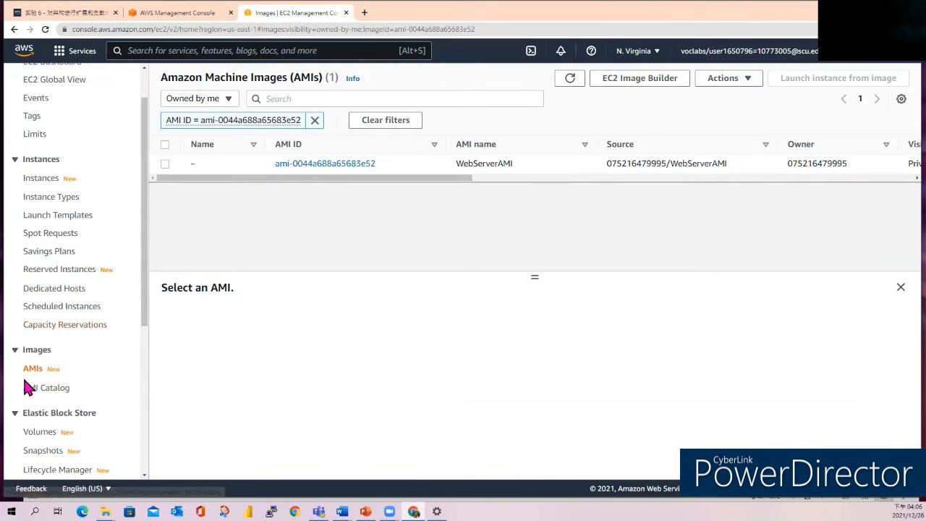
pyautogui.click(29, 371)
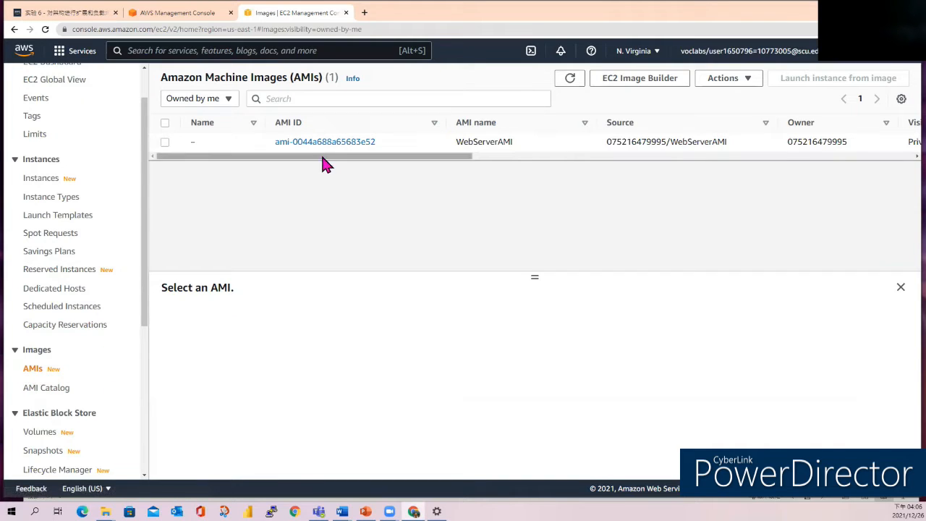
pyautogui.click(164, 143)
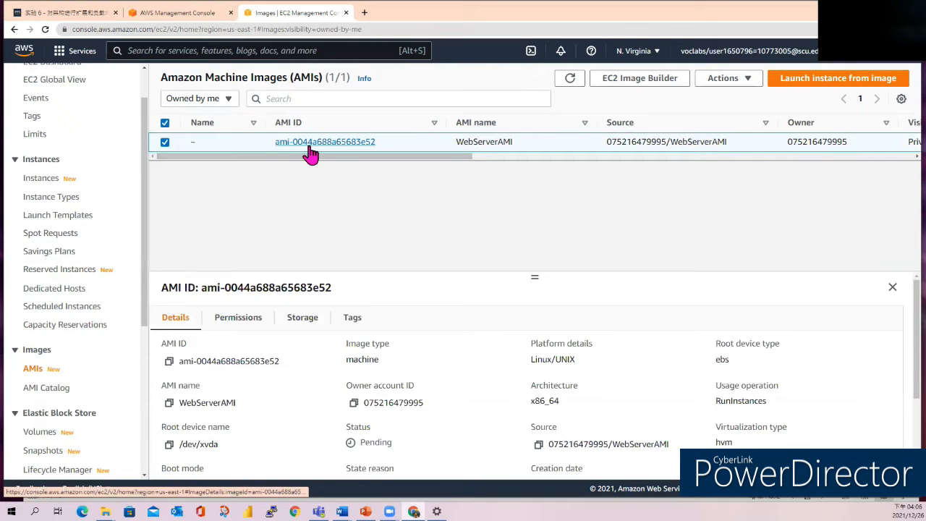
pyautogui.scroll(-2, 356, 325)
pyautogui.scroll(2, 355, 326)
pyautogui.scroll(-3, 355, 329)
pyautogui.scroll(3, 355, 330)
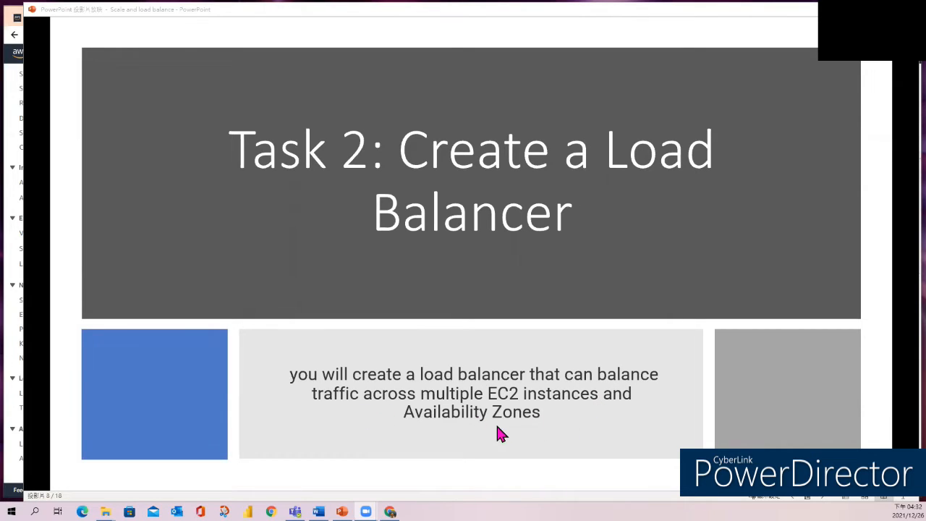
# Switch from the slide show to the EC2 console and start creating an Application Load Balancer.
pyautogui.click(14, 337)
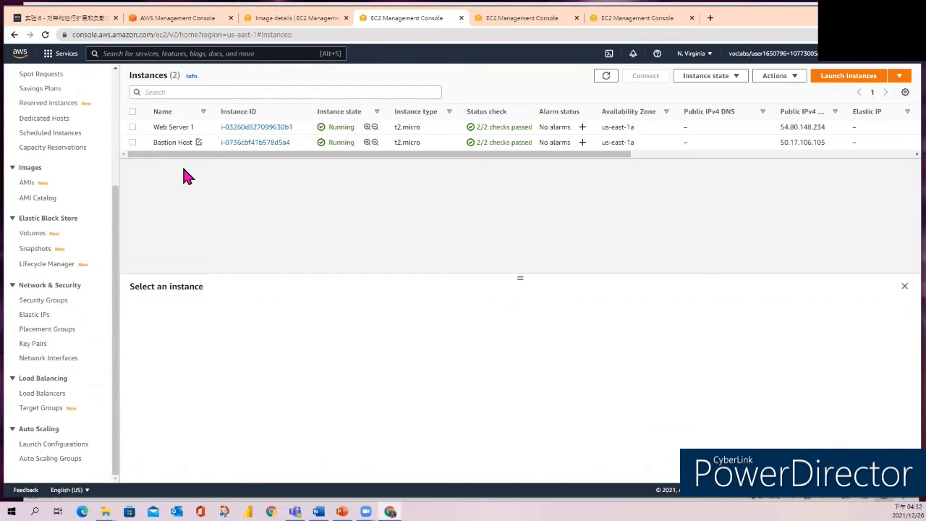
pyautogui.click(47, 398)
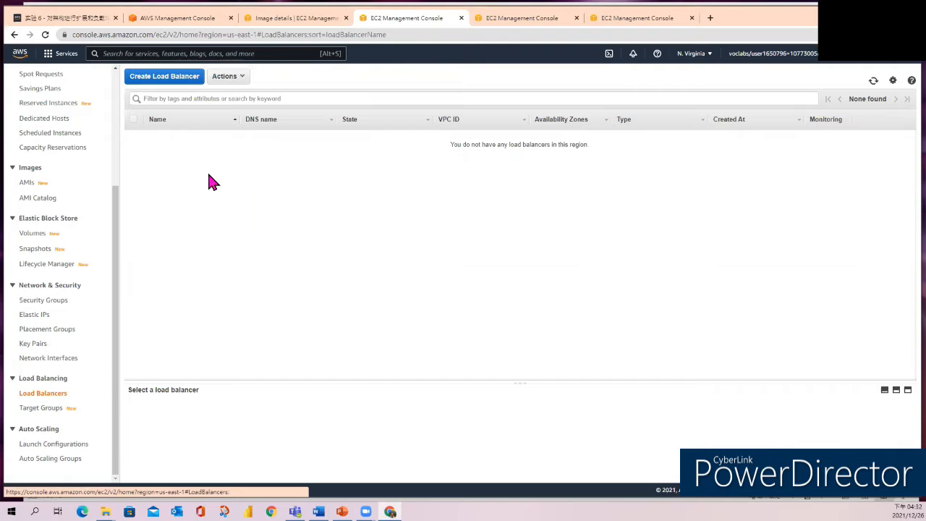
pyautogui.click(174, 80)
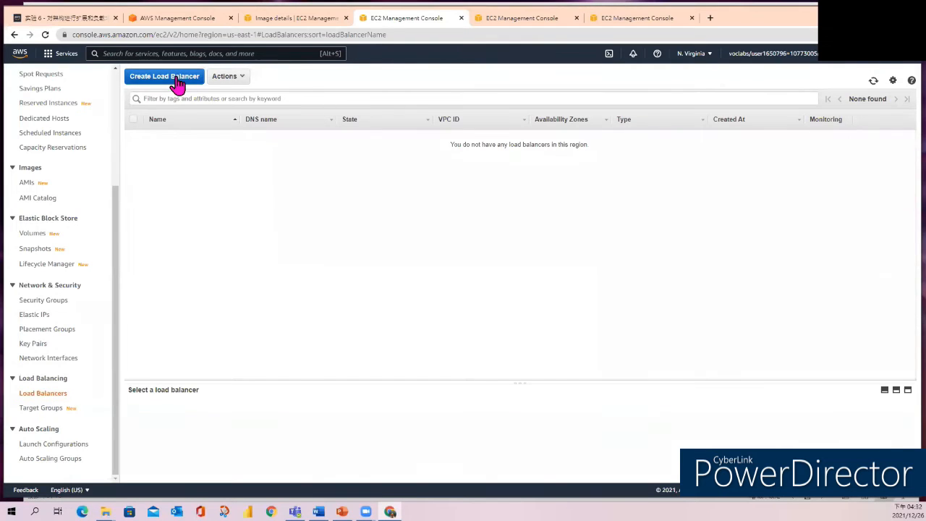
pyautogui.scroll(-2, 217, 80)
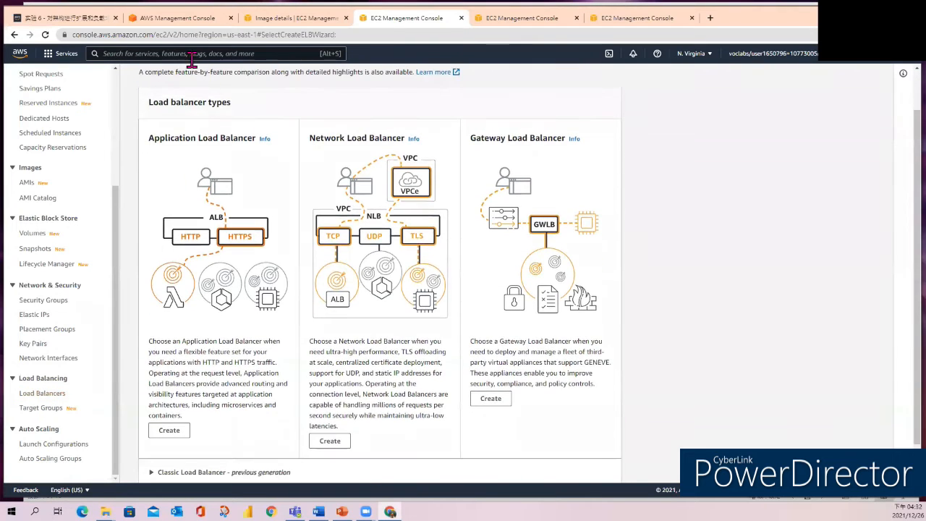
pyautogui.scroll(2, 232, 159)
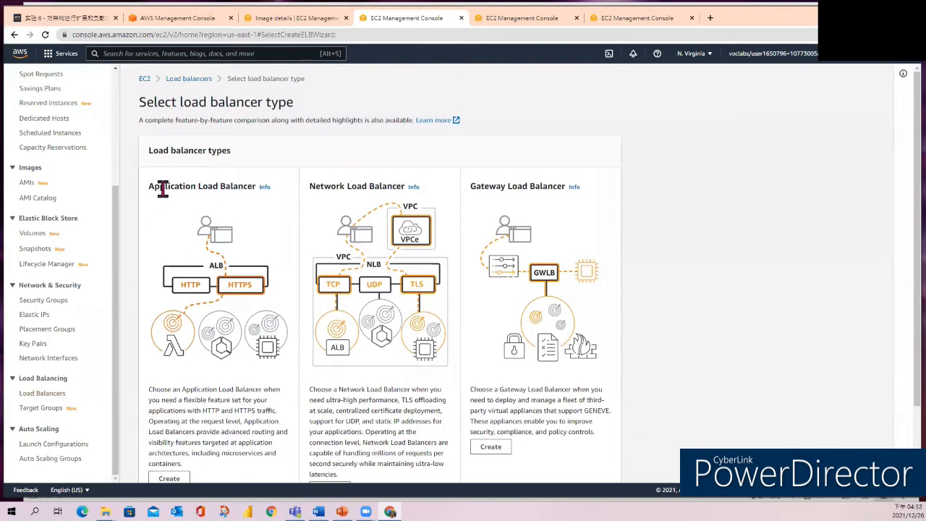
pyautogui.scroll(-2, 269, 224)
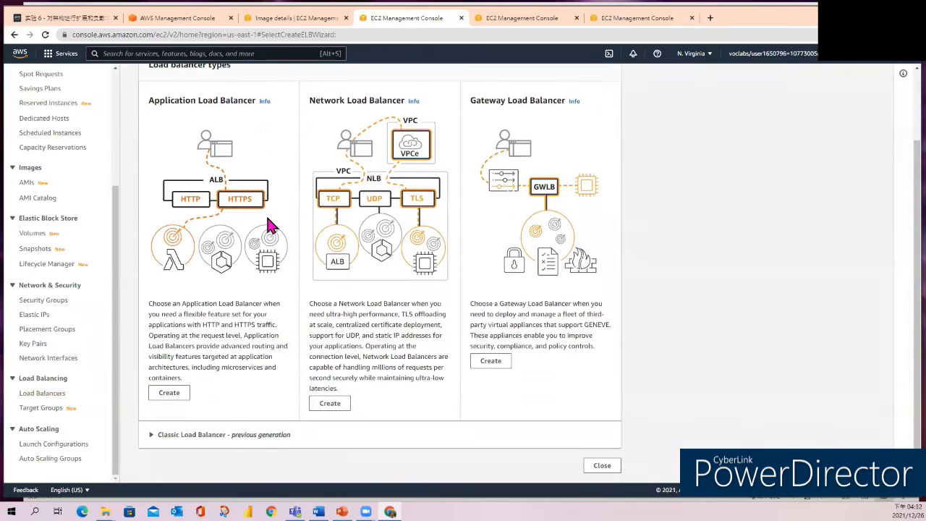
pyautogui.click(169, 395)
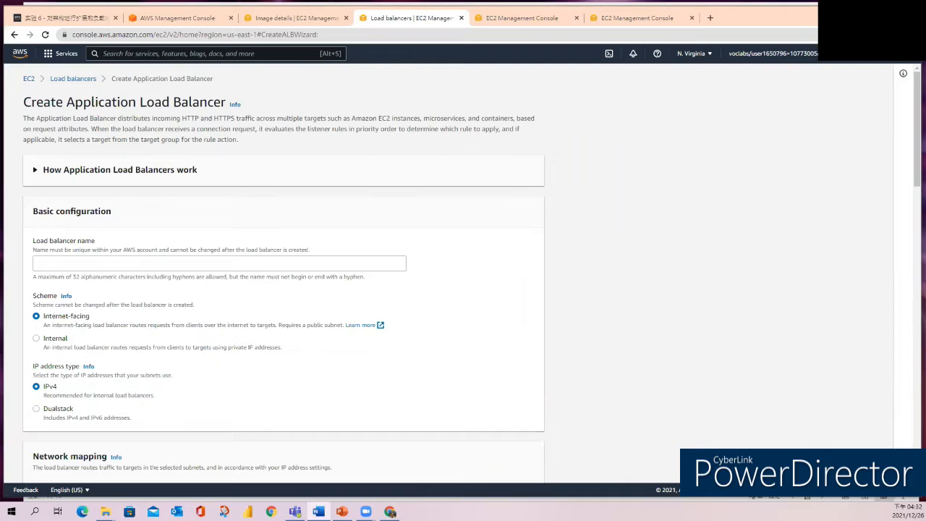
# Name the load balancer LabELB and choose Lab VPC for its network mapping.
pyautogui.click(81, 264)
pyautogui.write('LabELB')
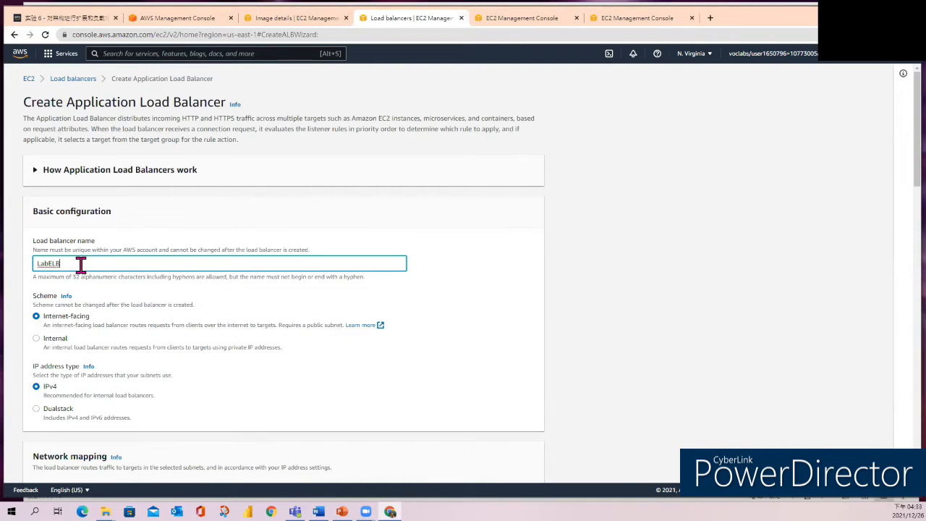
pyautogui.scroll(-2, 198, 336)
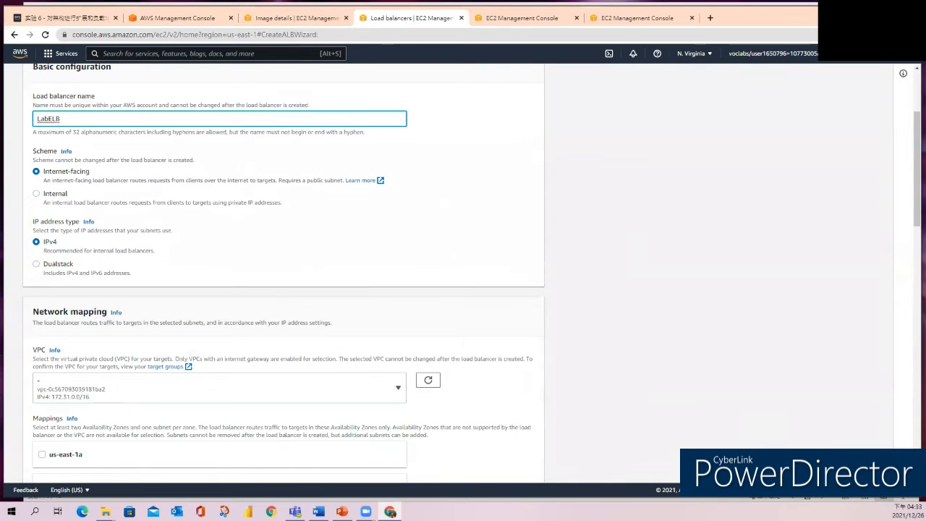
pyautogui.hotkey('alt', 'Tab')
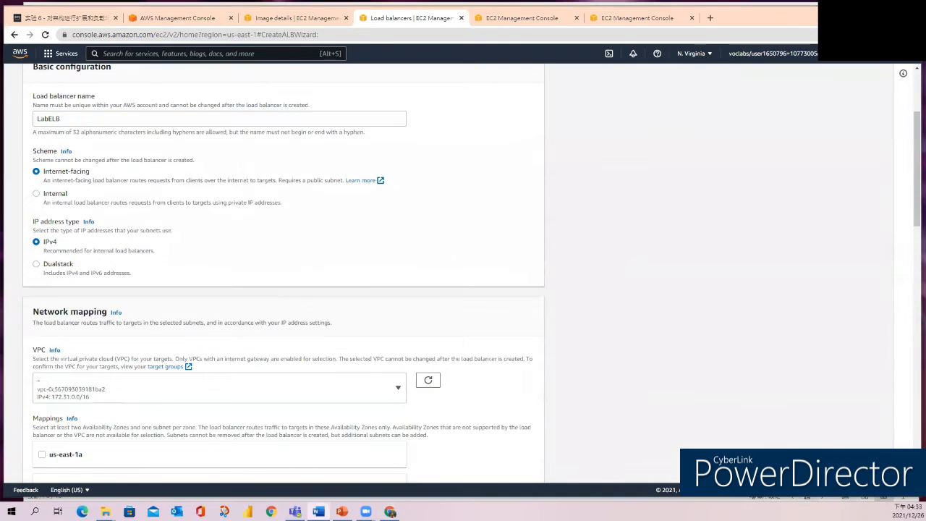
pyautogui.click(402, 392)
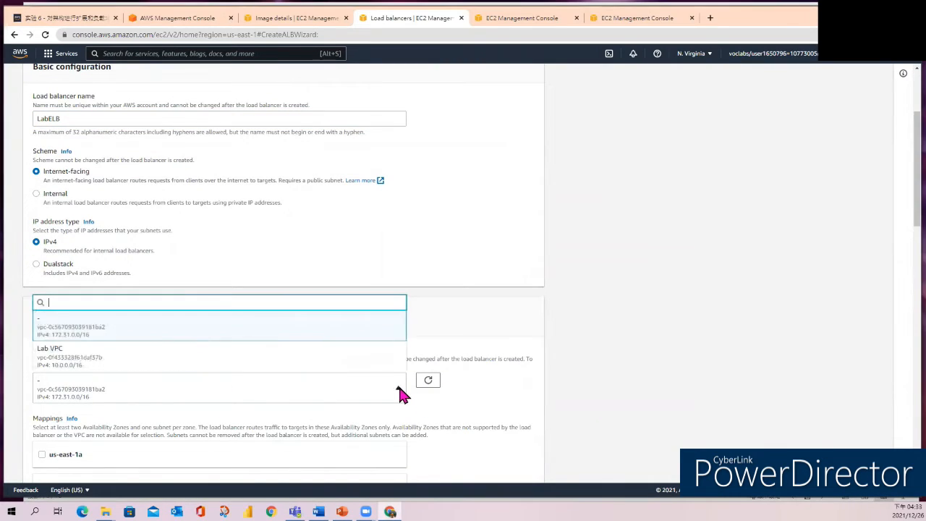
pyautogui.click(78, 362)
# Map the load balancer to the us-east-1a Availability Zone with Public Subnet 1.
pyautogui.scroll(-4, 221, 356)
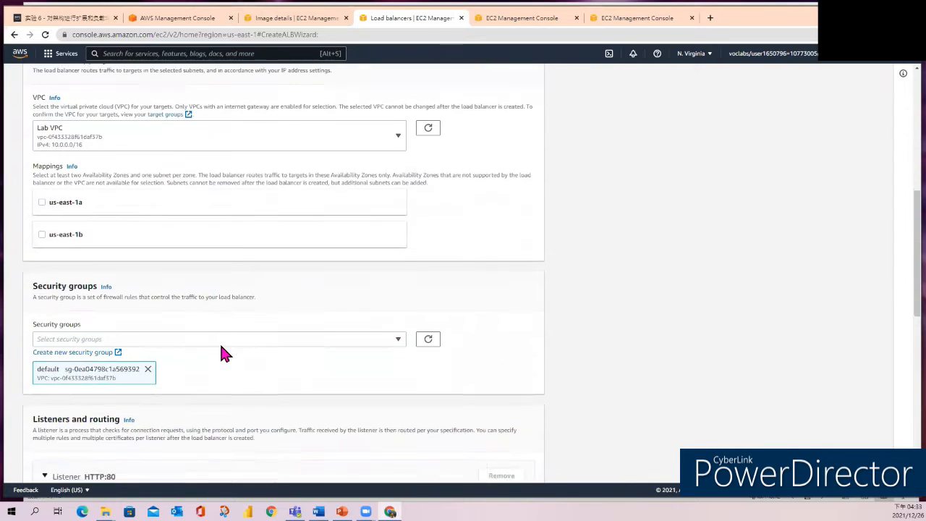
pyautogui.scroll(2, 242, 236)
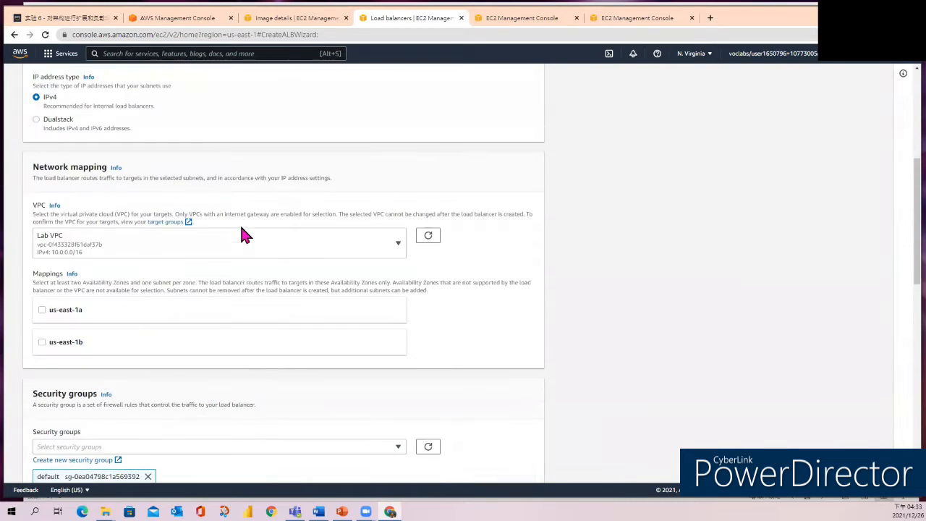
pyautogui.click(42, 310)
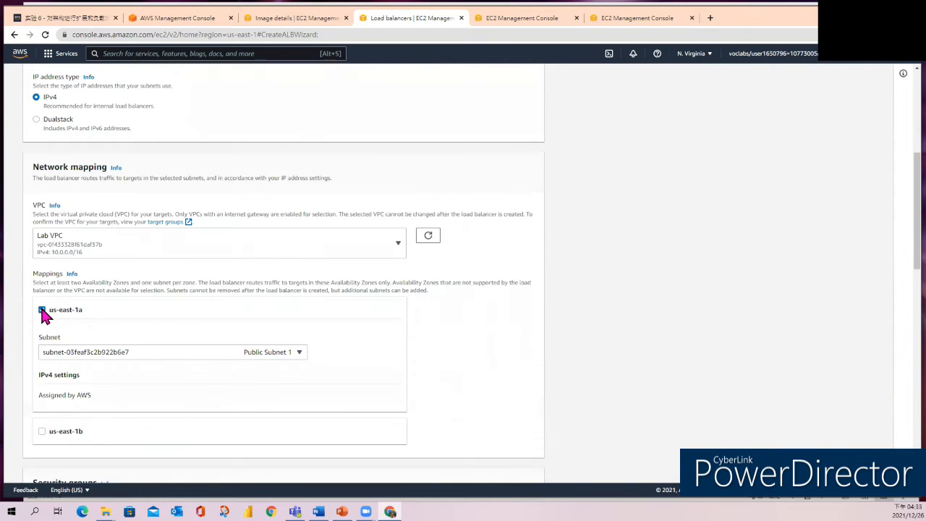
pyautogui.click(280, 353)
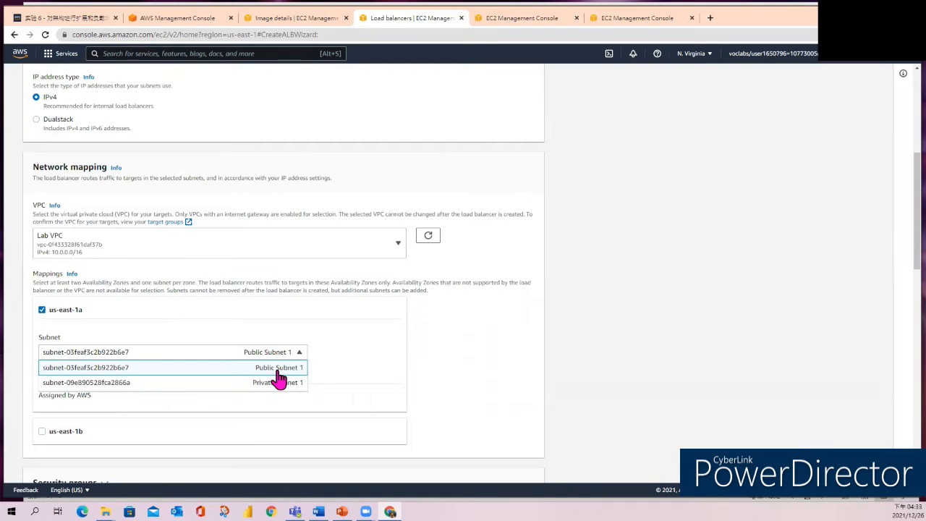
pyautogui.click(278, 371)
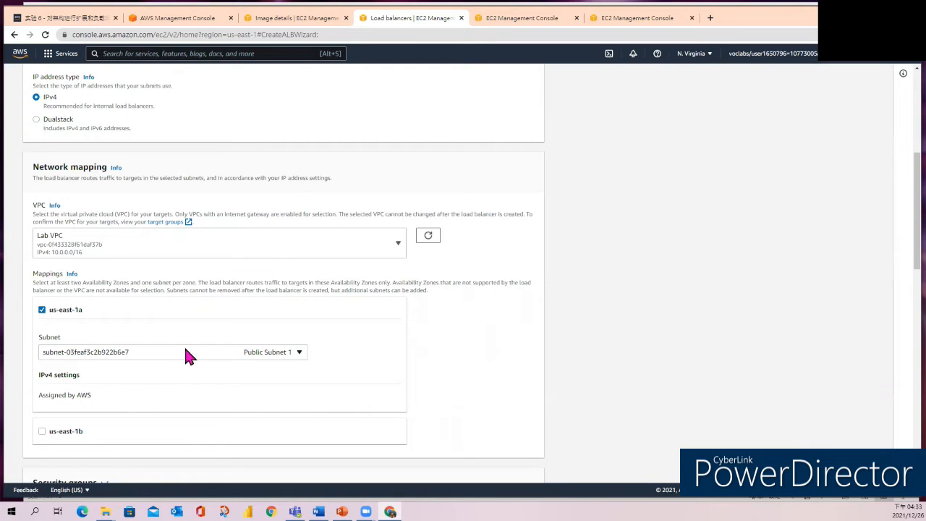
# Map the load balancer to the us-east-1b Availability Zone with Public Subnet 2.
pyautogui.scroll(-2, 68, 386)
pyautogui.click(48, 338)
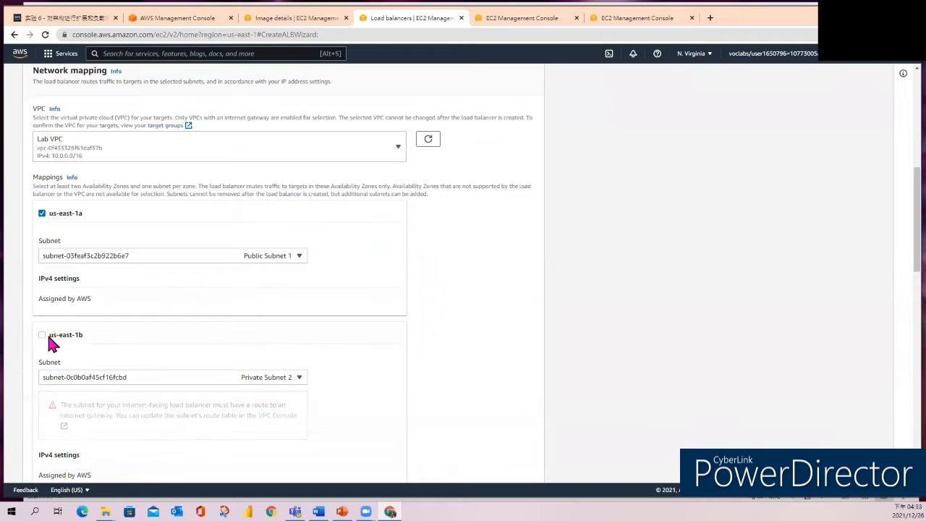
pyautogui.click(300, 384)
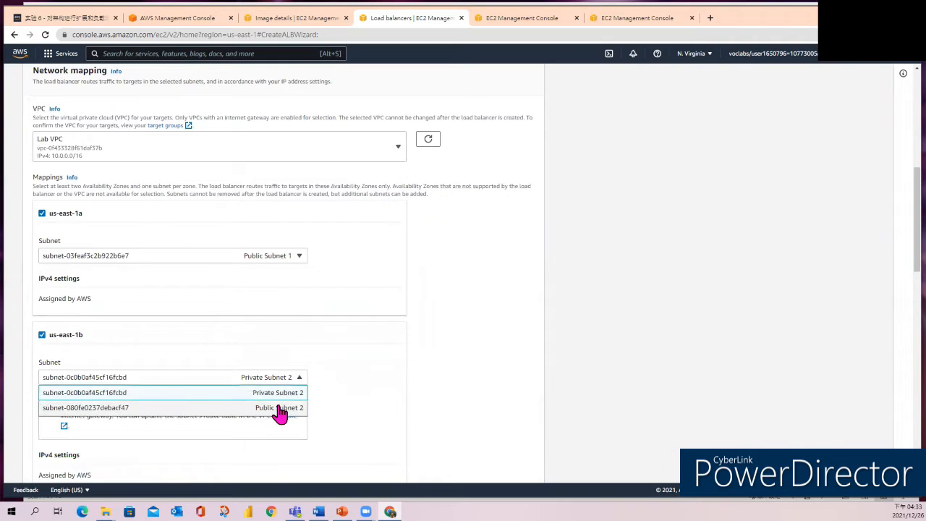
pyautogui.click(279, 410)
pyautogui.scroll(-1, 365, 396)
pyautogui.scroll(-3, 367, 399)
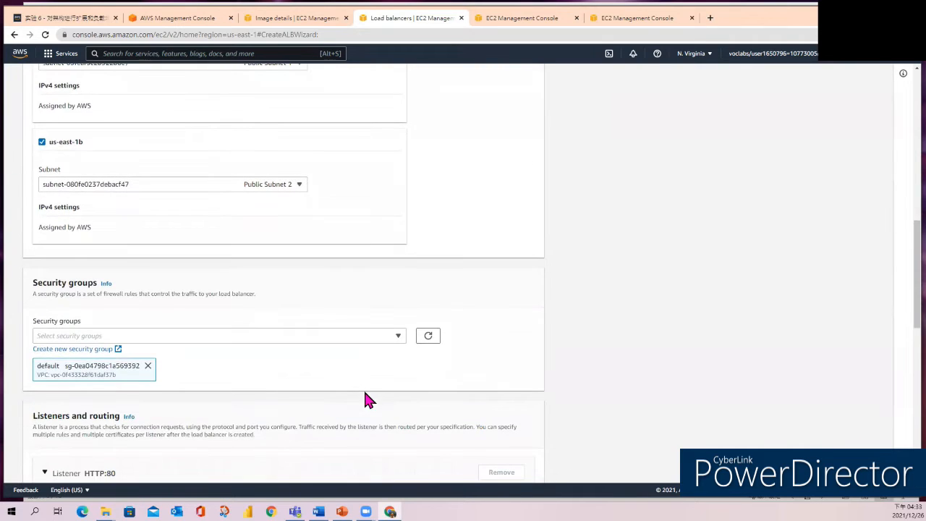
# Assign Web Security Group to the load balancer and remove the default security group.
pyautogui.click(397, 337)
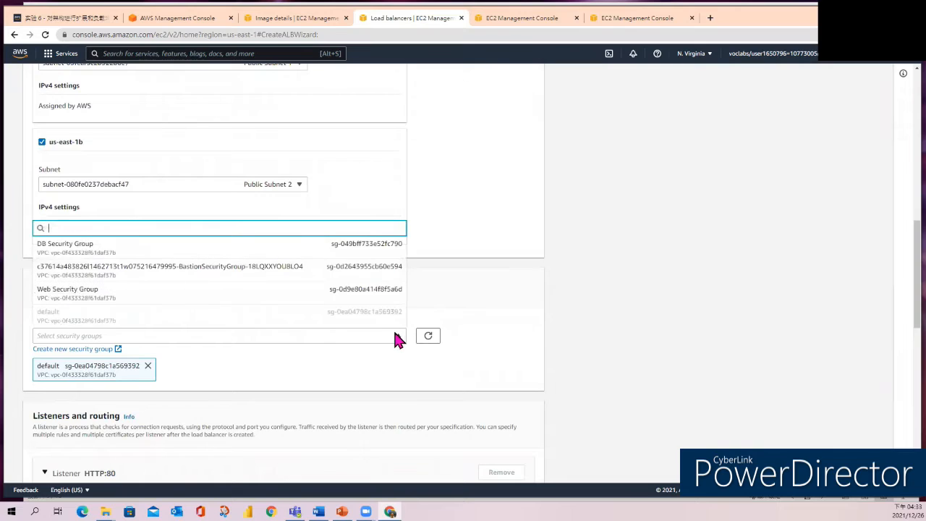
pyautogui.click(49, 293)
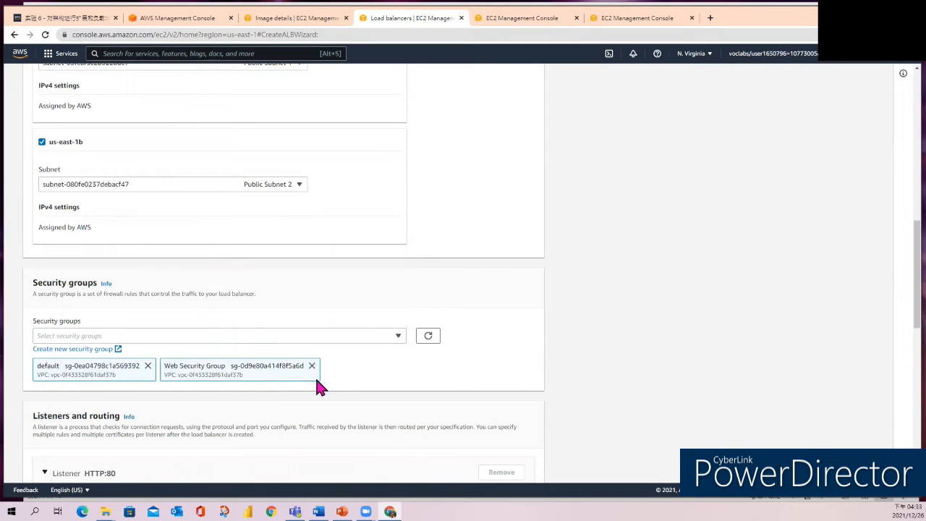
pyautogui.click(148, 367)
# Start creating a target group for the HTTP:80 listener's default action and name it LabGroup.
pyautogui.scroll(-2, 254, 349)
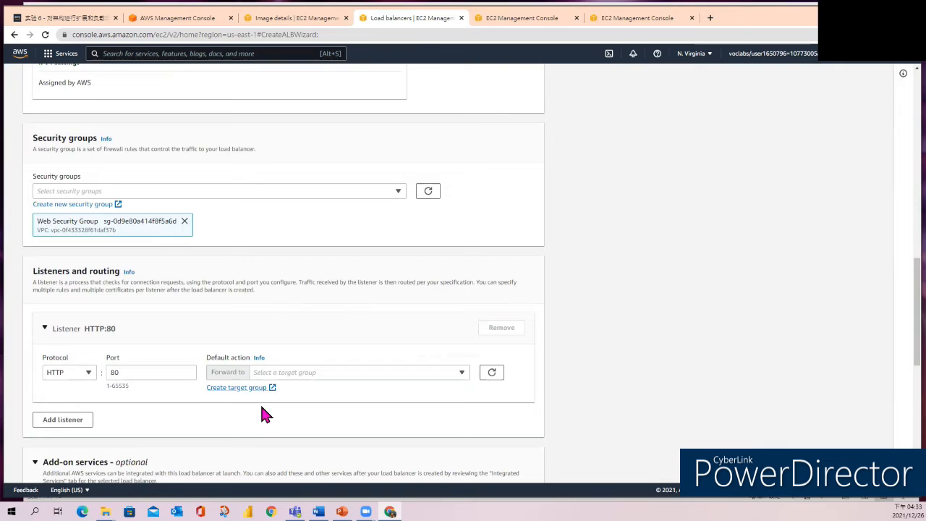
pyautogui.scroll(-2, 261, 413)
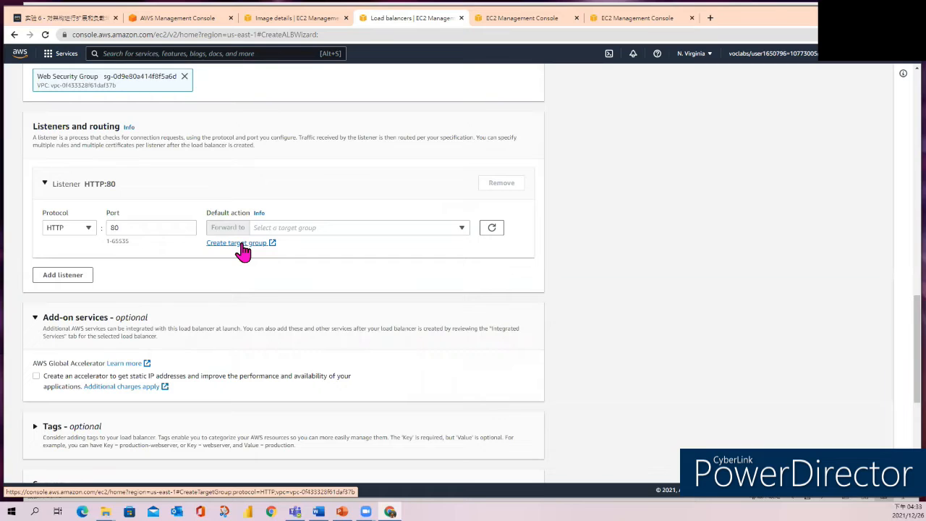
pyautogui.click(239, 244)
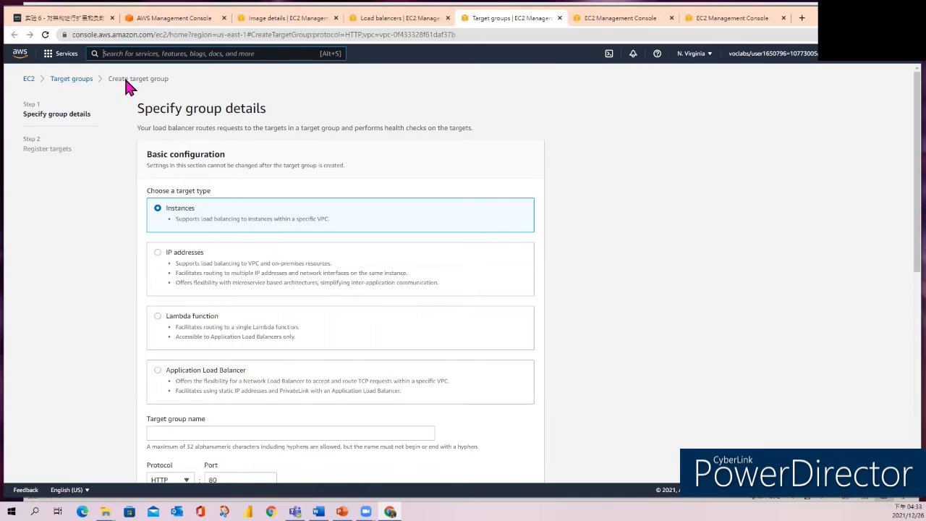
pyautogui.scroll(-3, 248, 149)
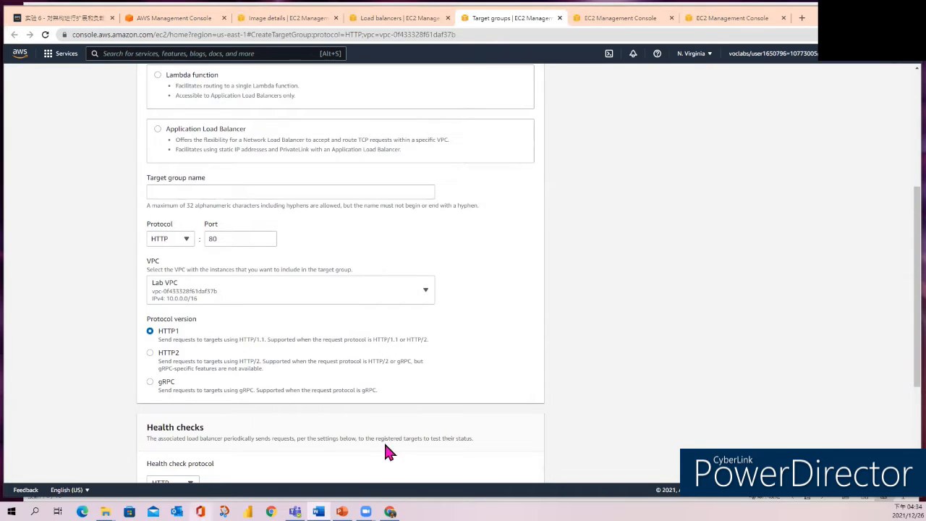
pyautogui.click(175, 188)
pyautogui.write('LabGroup')
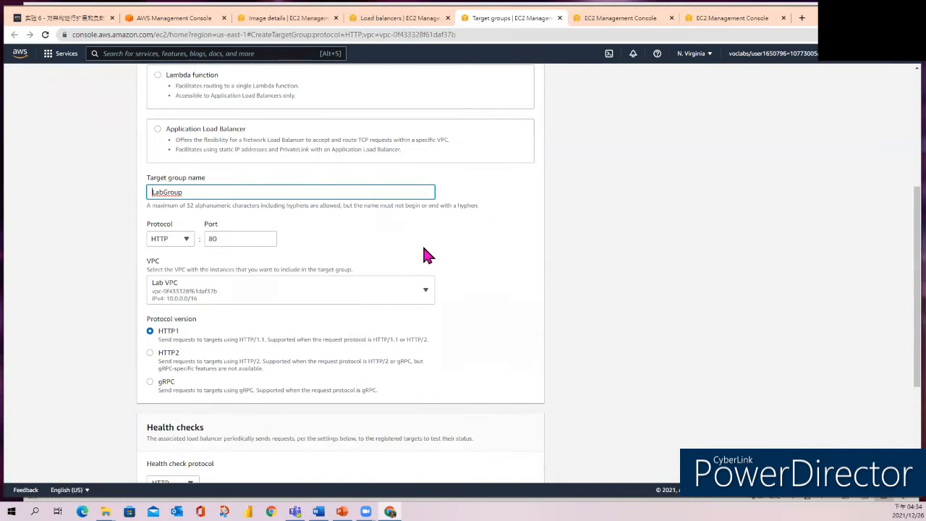
# Keep the default protocol and health check settings, select the Web Server 1 instance and create the target group.
pyautogui.scroll(-3, 423, 252)
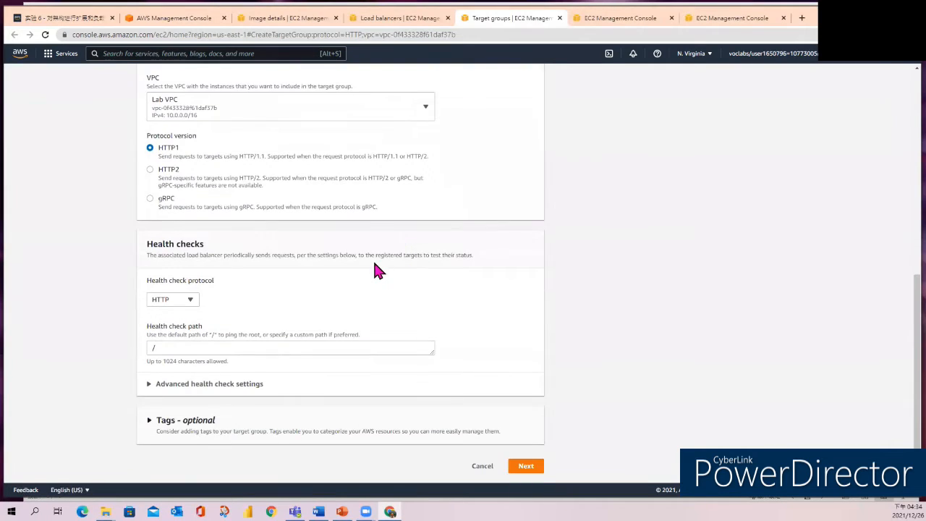
pyautogui.scroll(1, 377, 270)
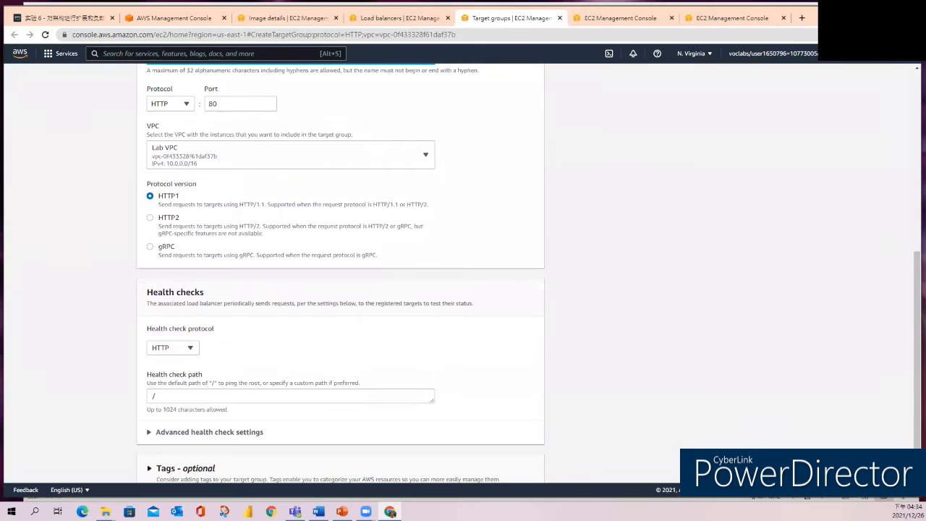
pyautogui.scroll(-1, 470, 333)
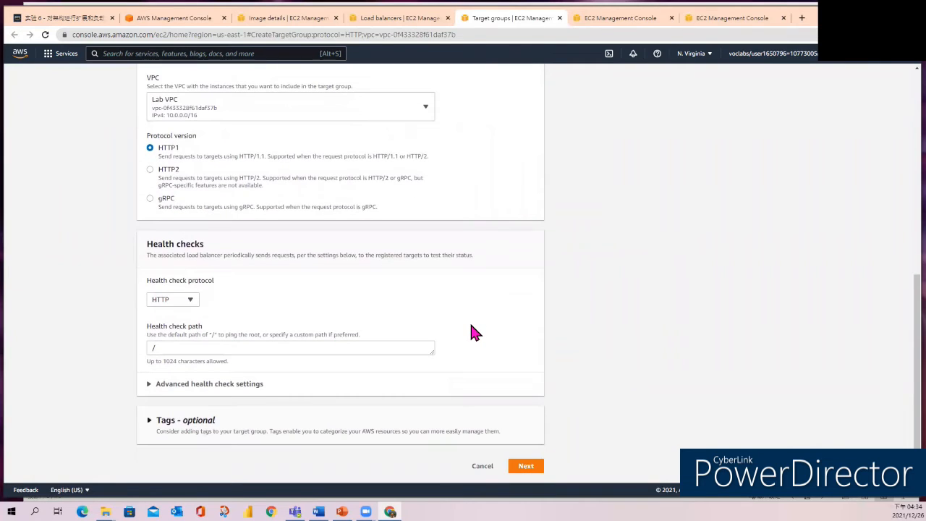
pyautogui.click(526, 469)
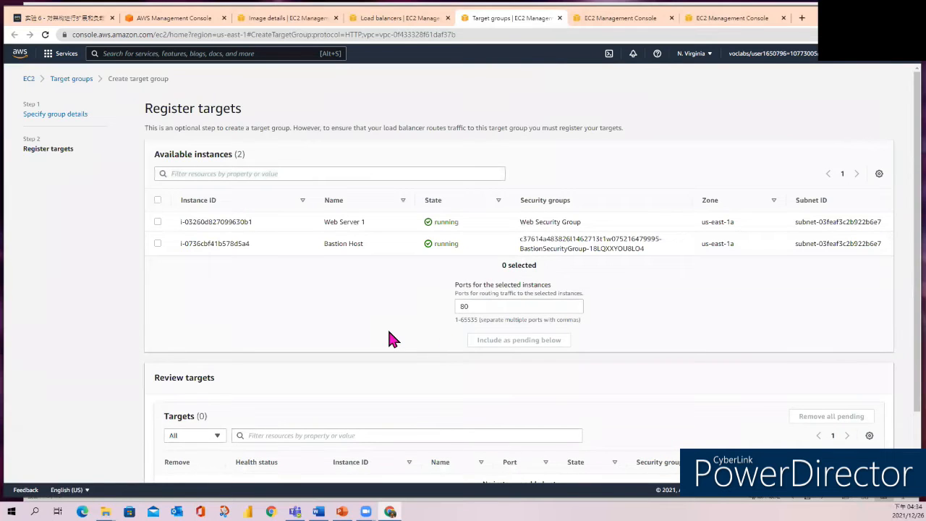
pyautogui.click(157, 221)
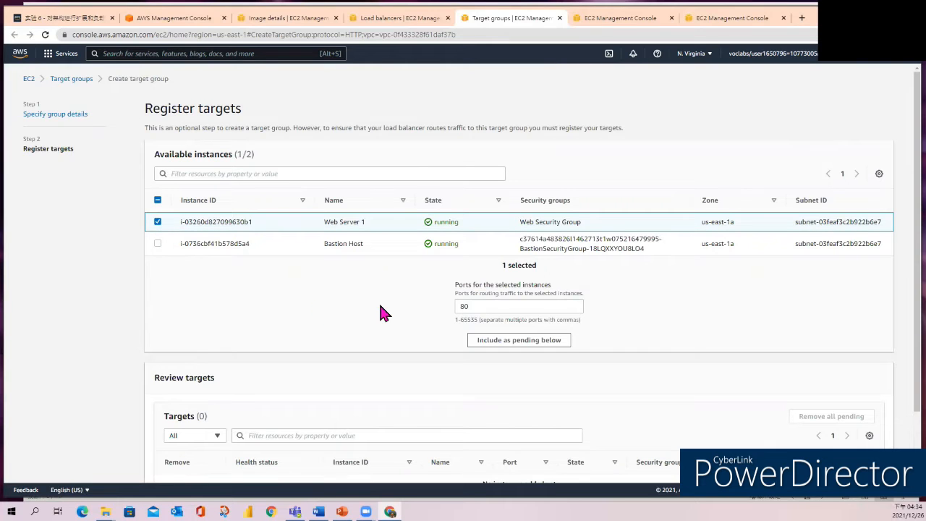
pyautogui.scroll(-1, 384, 313)
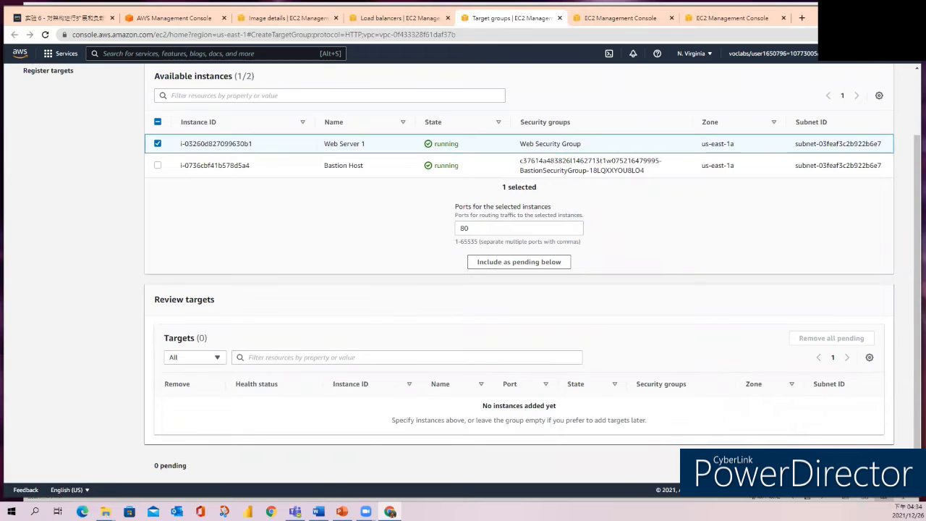
pyautogui.click(841, 466)
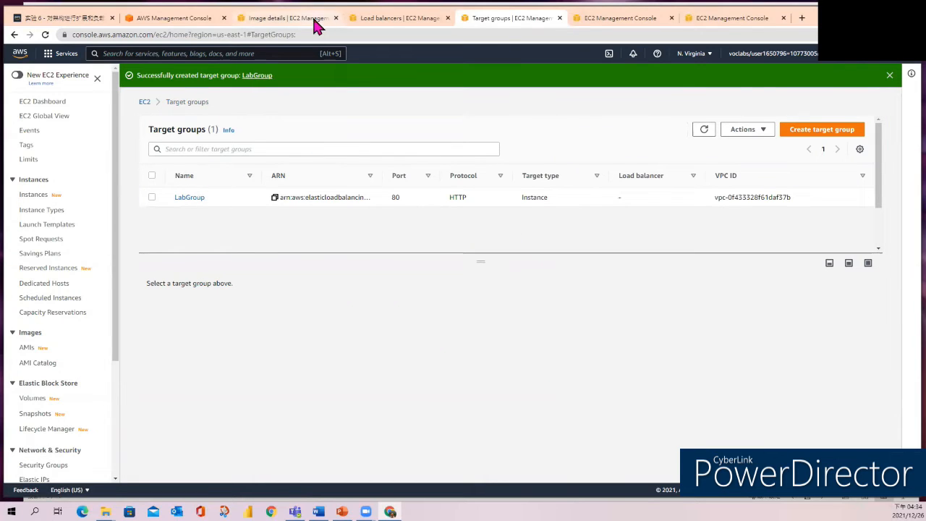
# Return to the load balancer setup, refresh the target groups and forward the HTTP:80 listener to LabGroup.
pyautogui.click(388, 24)
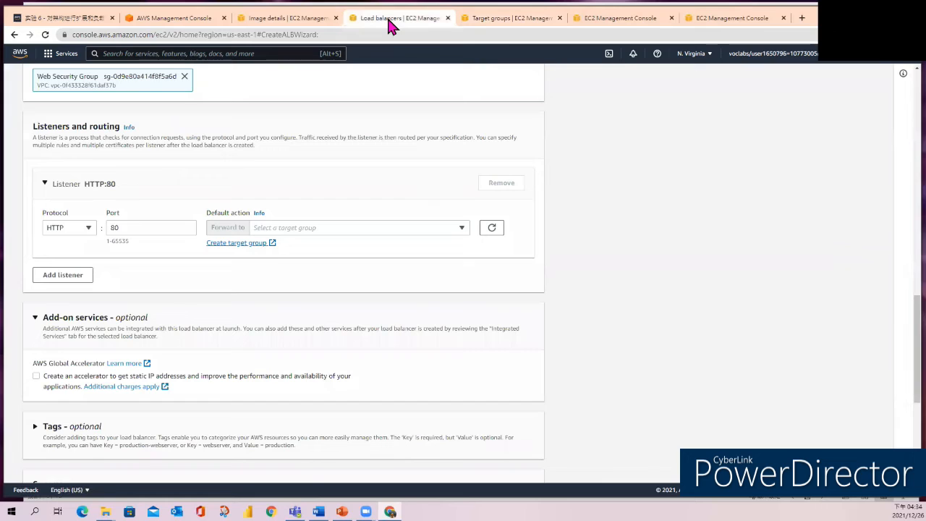
pyautogui.click(493, 228)
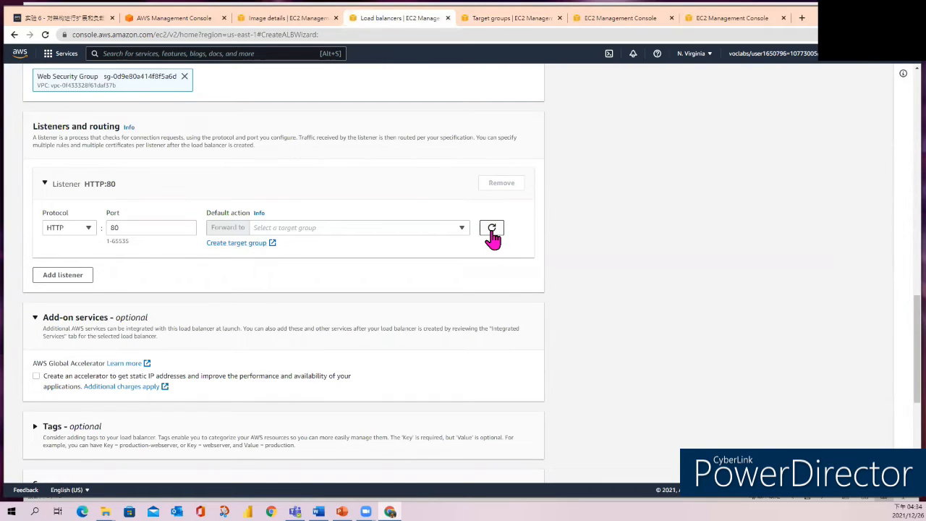
pyautogui.click(462, 230)
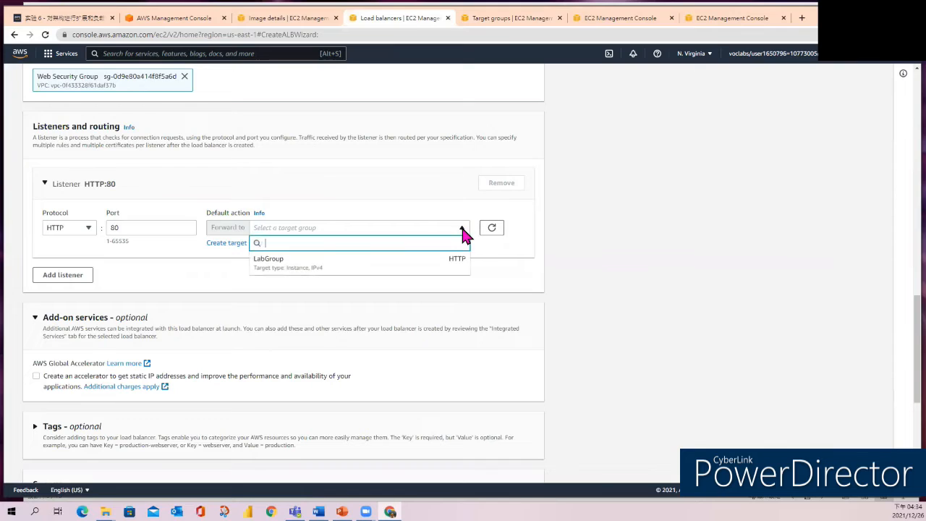
pyautogui.click(284, 264)
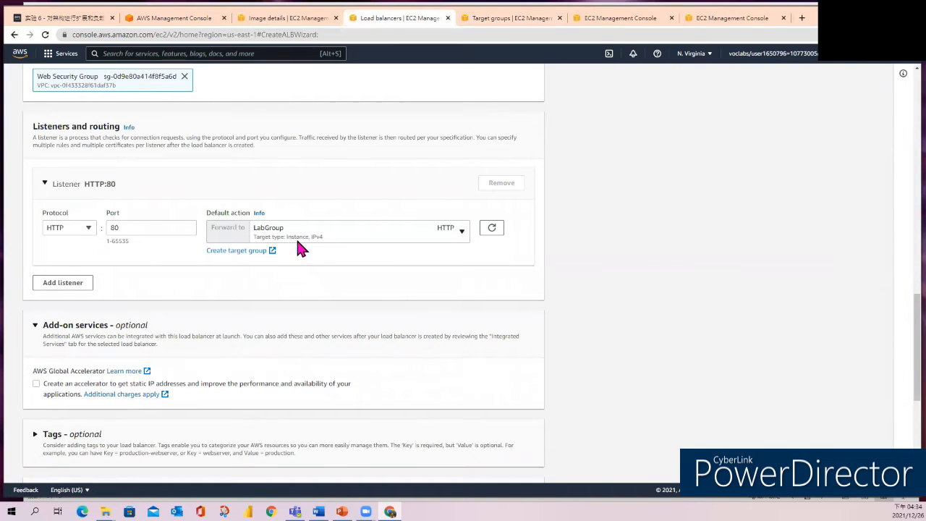
# Create the load balancer with the configured settings and view LabELB in the load balancer list.
pyautogui.scroll(-1, 312, 244)
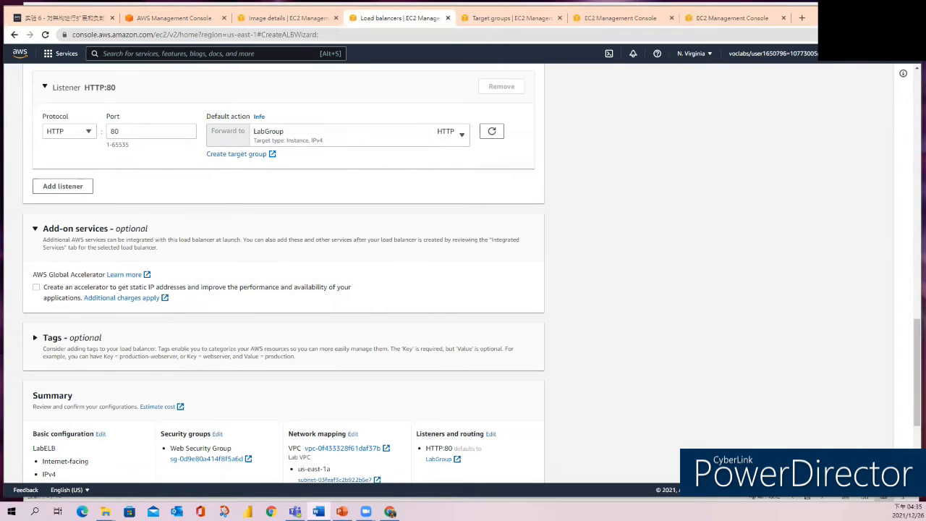
pyautogui.scroll(-3, 602, 378)
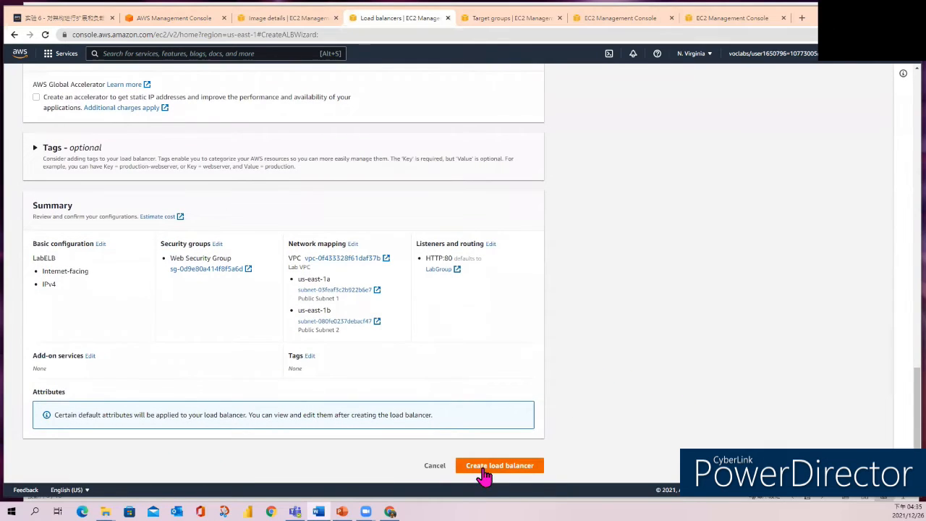
pyautogui.click(484, 471)
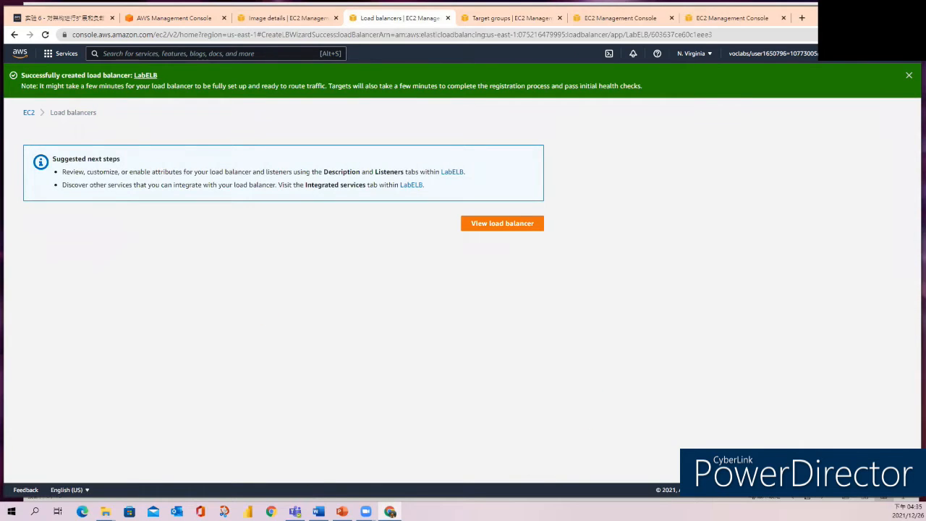
pyautogui.click(497, 234)
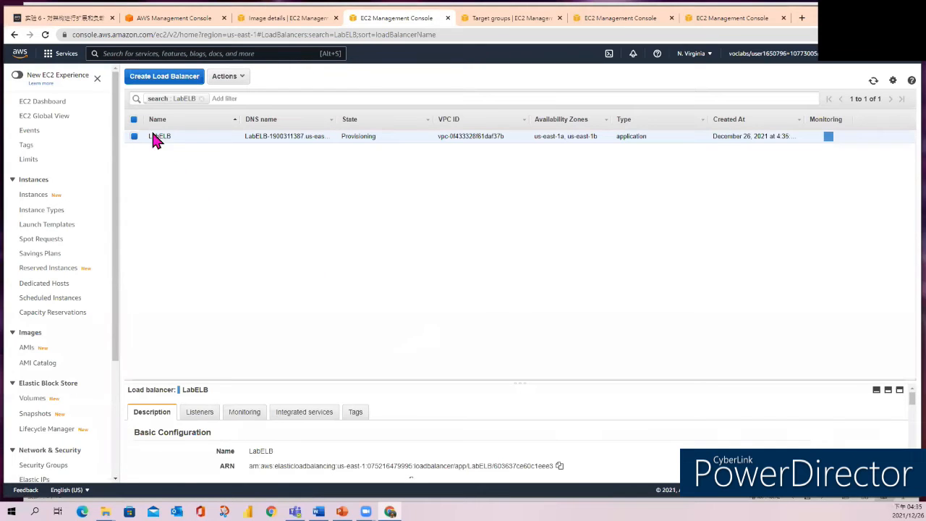
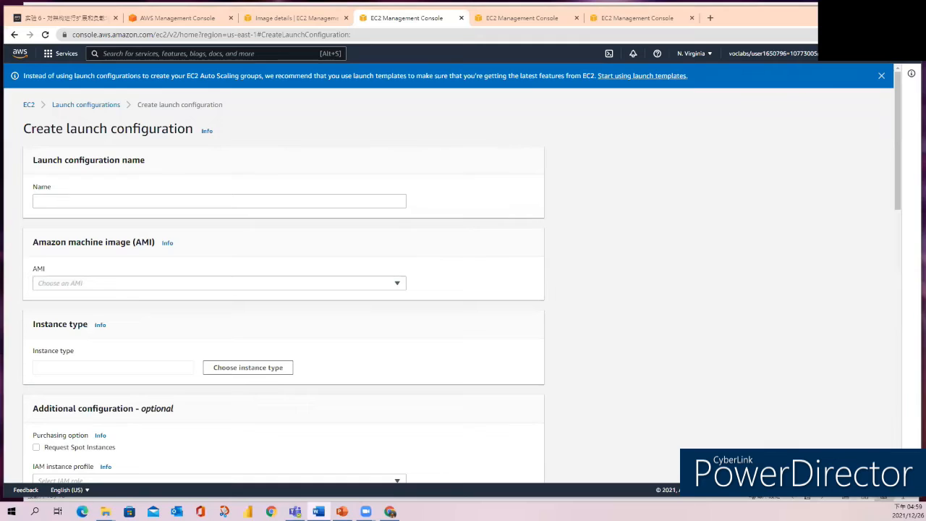
# Name the launch configuration LabConfig and set its machine image to WebServerAMI.
pyautogui.click(140, 201)
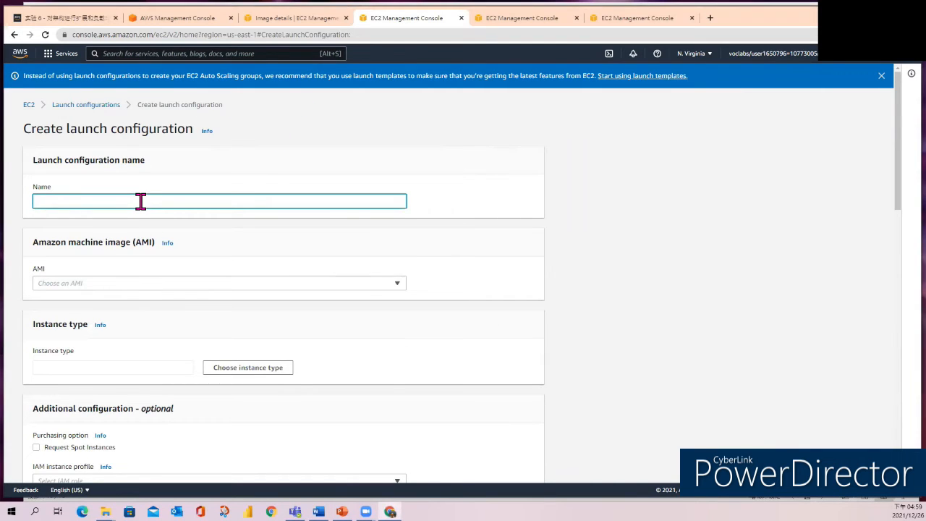
pyautogui.write('LabConfig')
pyautogui.hotkey('alt', 'Tab')
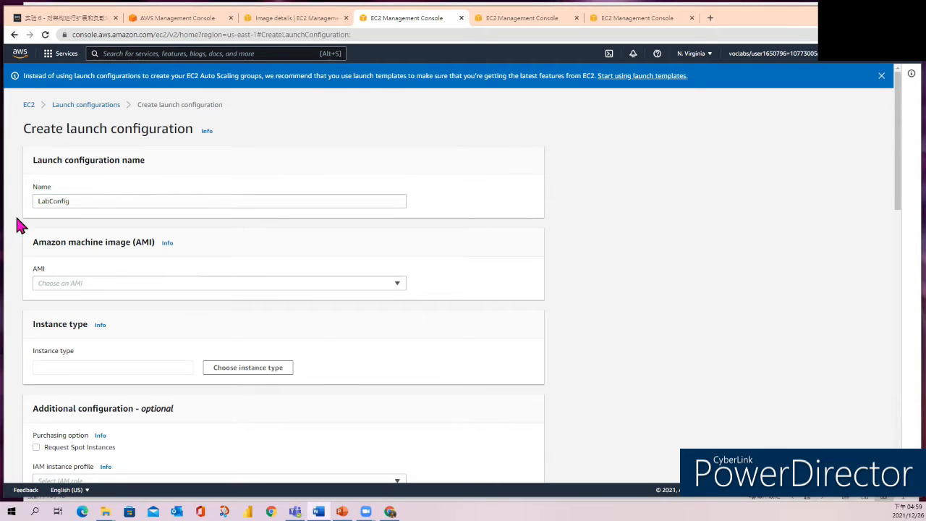
pyautogui.click(397, 286)
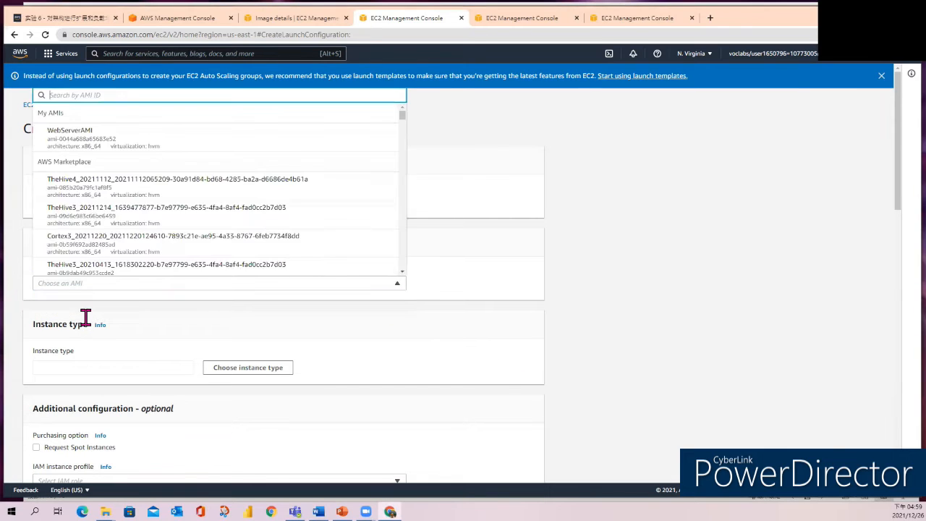
pyautogui.click(86, 141)
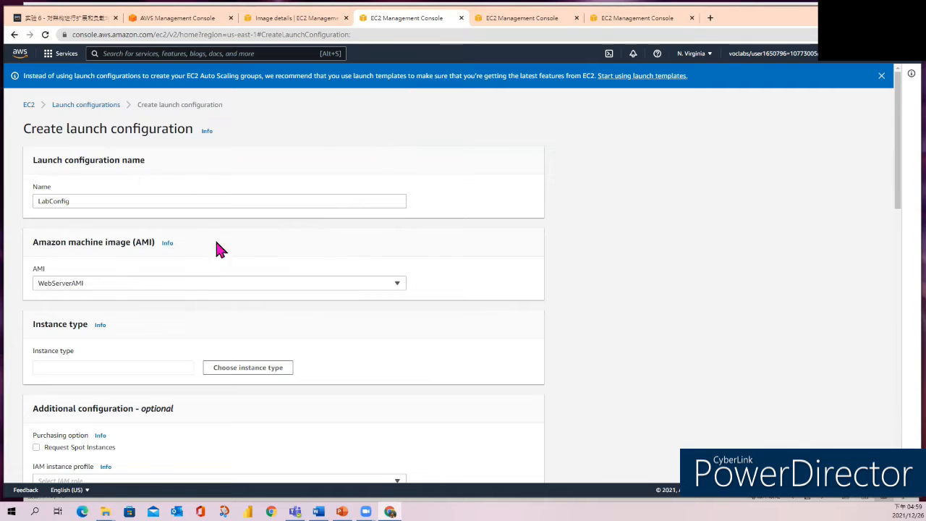
# Find the t3.micro instance type and choose it for the launch configuration.
pyautogui.click(250, 370)
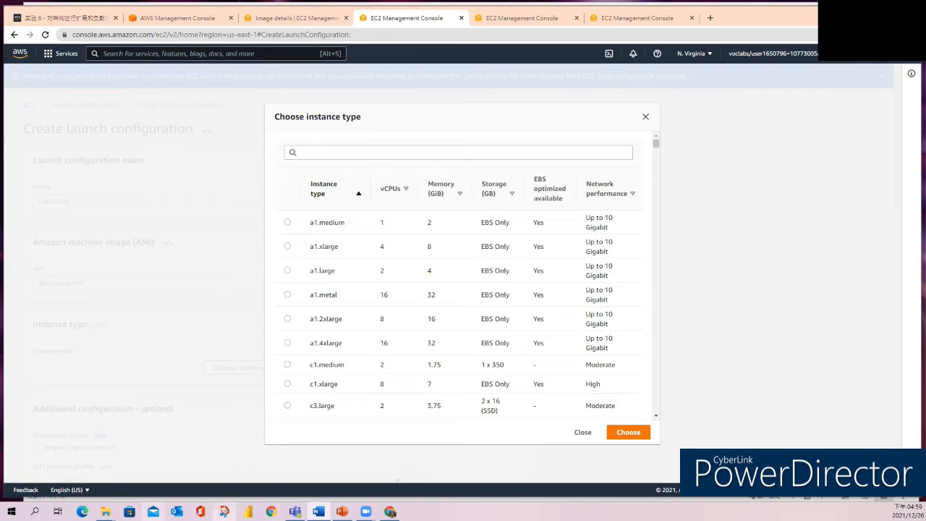
pyautogui.click(328, 153)
pyautogui.write('t3.micro')
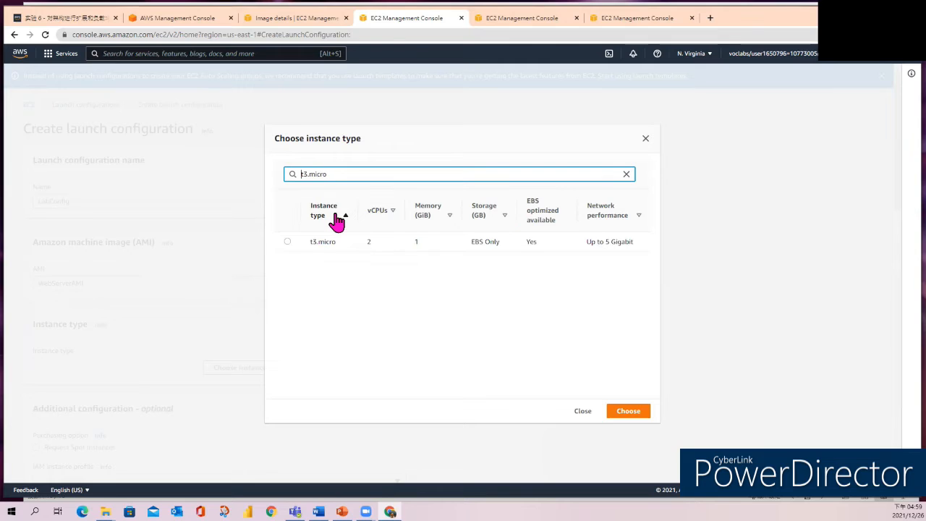
pyautogui.click(288, 242)
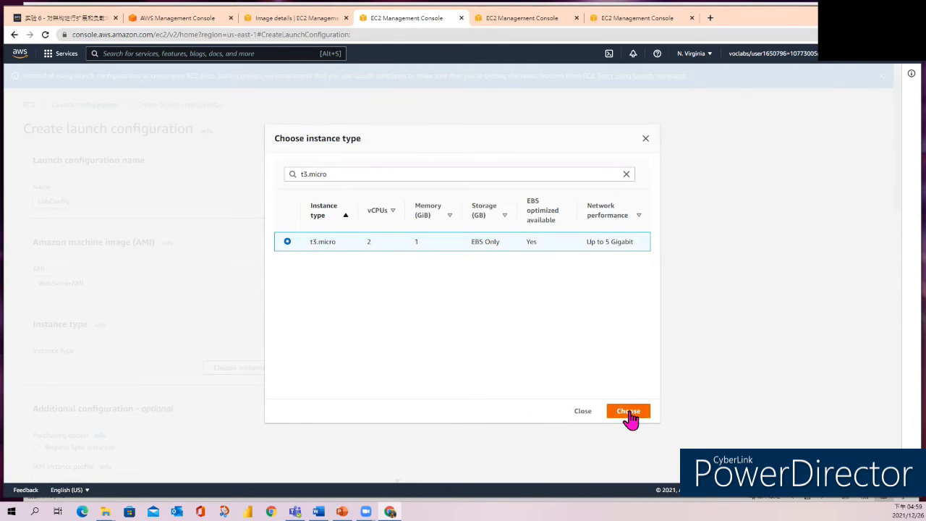
pyautogui.click(629, 412)
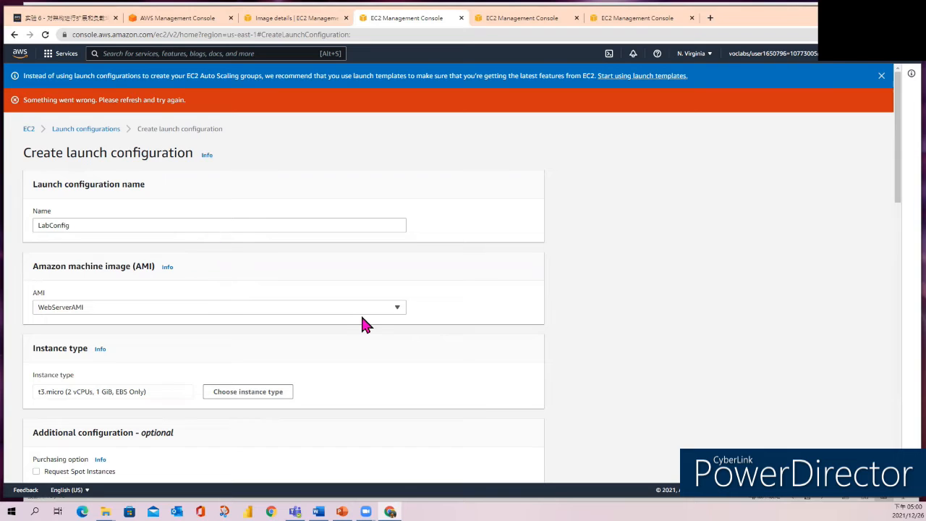
# Enable EC2 instance detailed monitoring within CloudWatch in the launch configuration's additional settings.
pyautogui.scroll(-5, 361, 319)
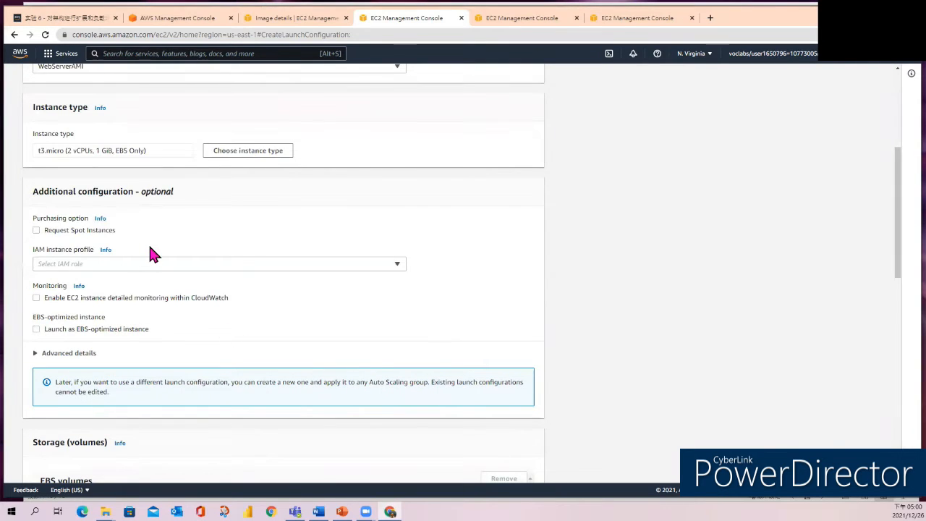
pyautogui.scroll(3, 150, 252)
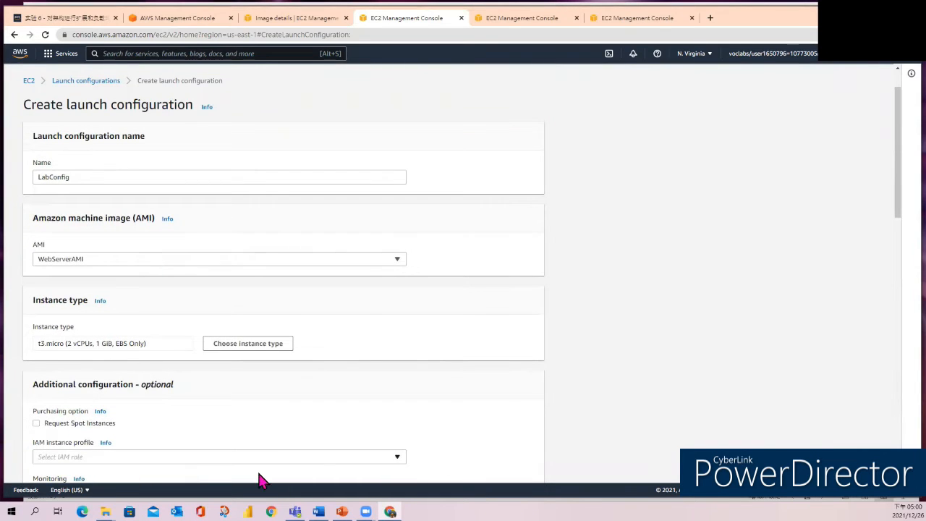
pyautogui.scroll(-2, 269, 417)
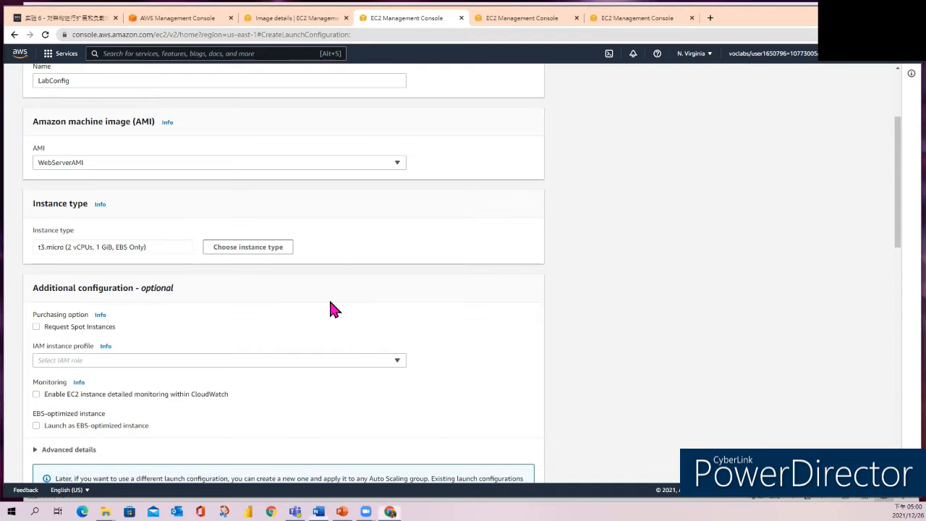
pyautogui.scroll(-3, 331, 303)
pyautogui.scroll(-3, 330, 302)
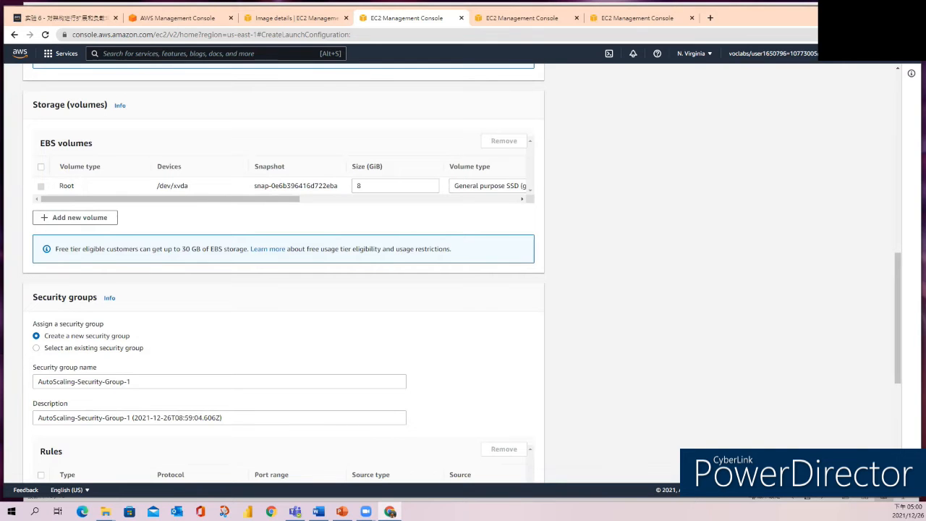
pyautogui.scroll(3, 213, 308)
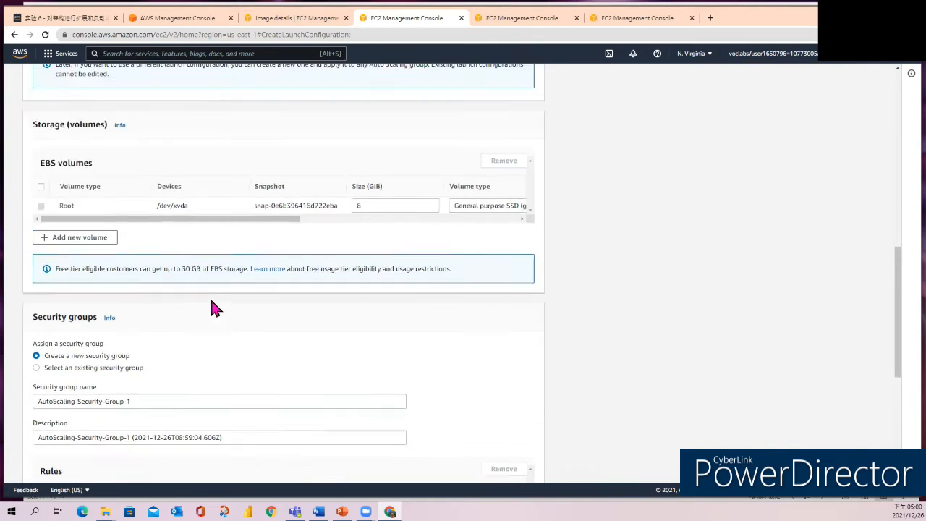
pyautogui.scroll(1, 101, 239)
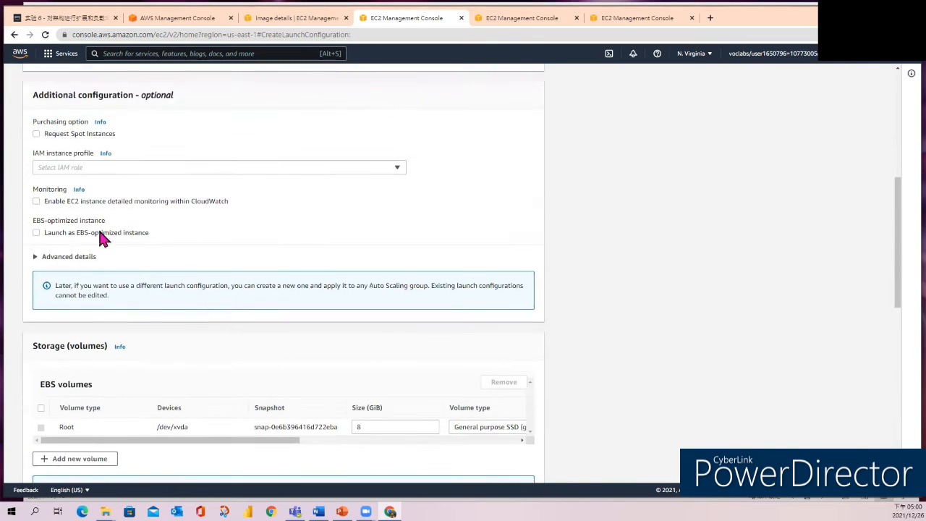
pyautogui.click(37, 202)
# Assign the existing Web Security Group to the launch configuration instead of creating a new security group.
pyautogui.scroll(-5, 341, 331)
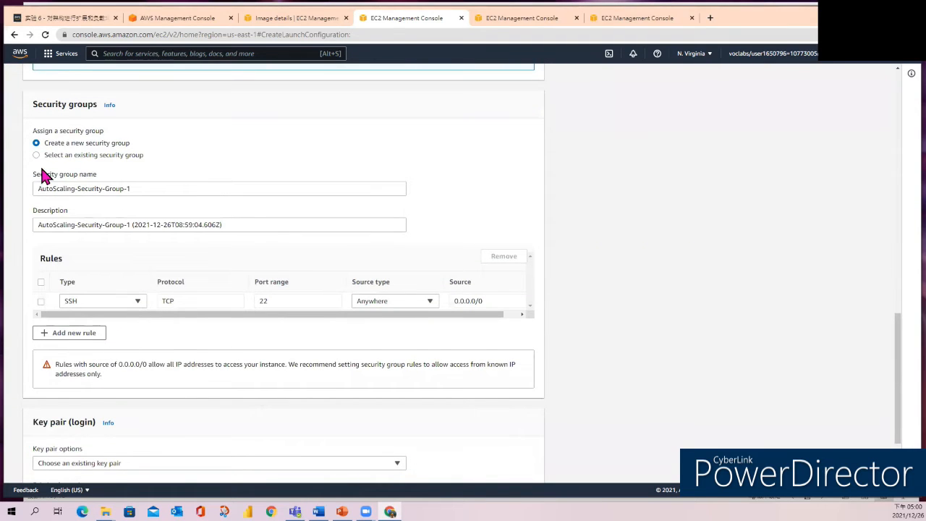
pyautogui.click(36, 155)
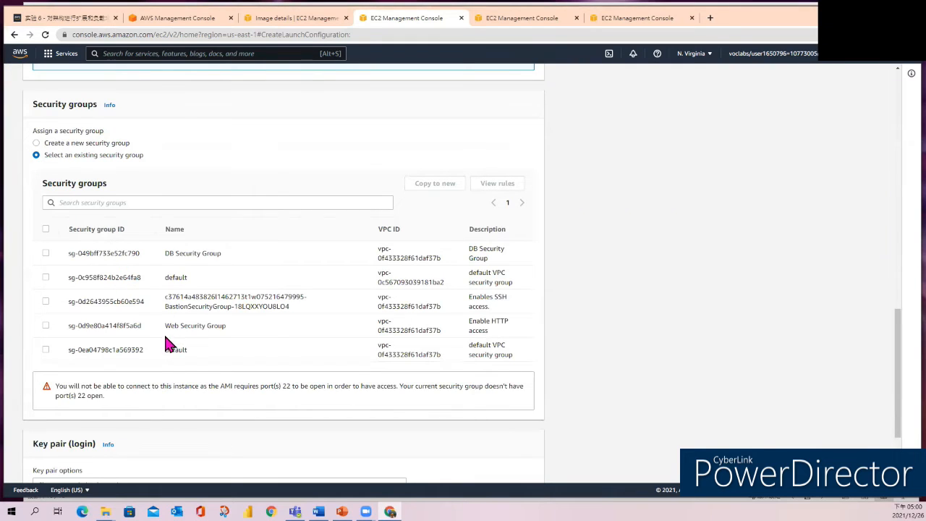
pyautogui.click(46, 327)
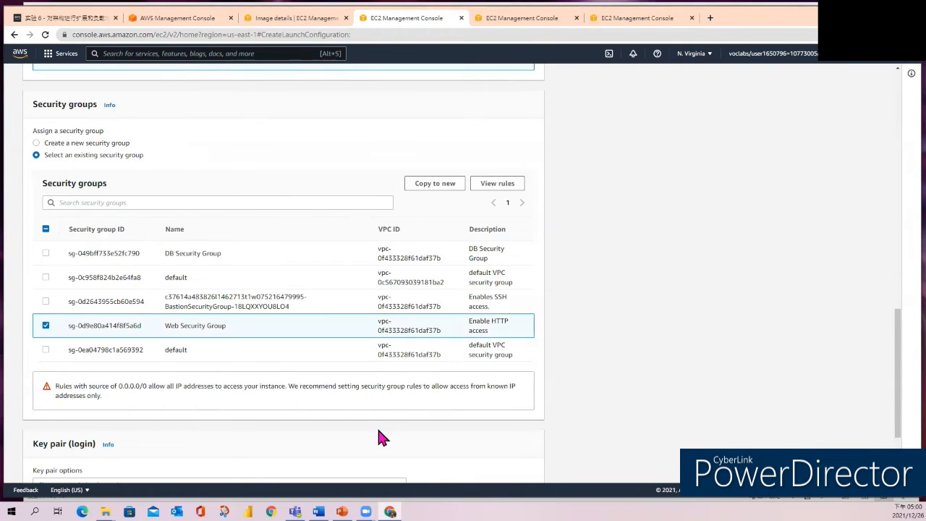
# Select the existing key pair vockey, acknowledge access to its private key file and create the launch configuration.
pyautogui.scroll(-2, 377, 427)
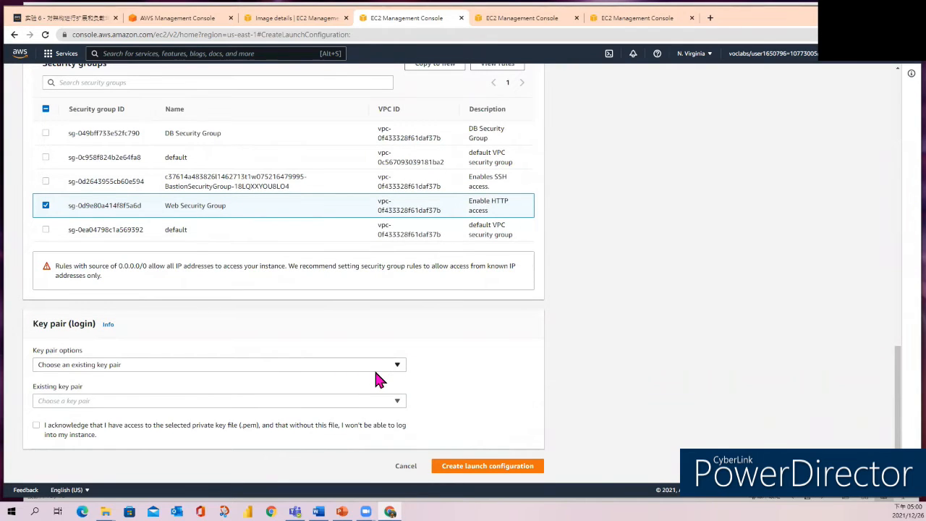
pyautogui.click(396, 402)
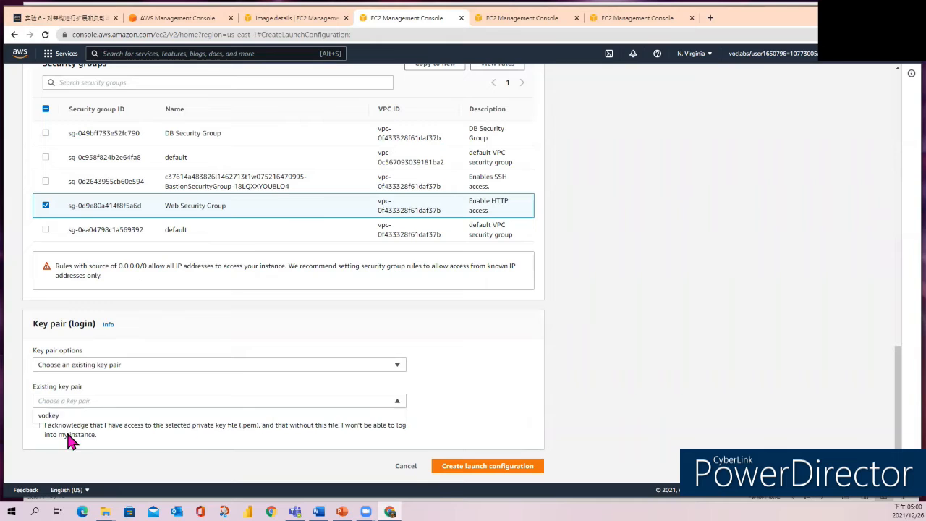
pyautogui.click(65, 417)
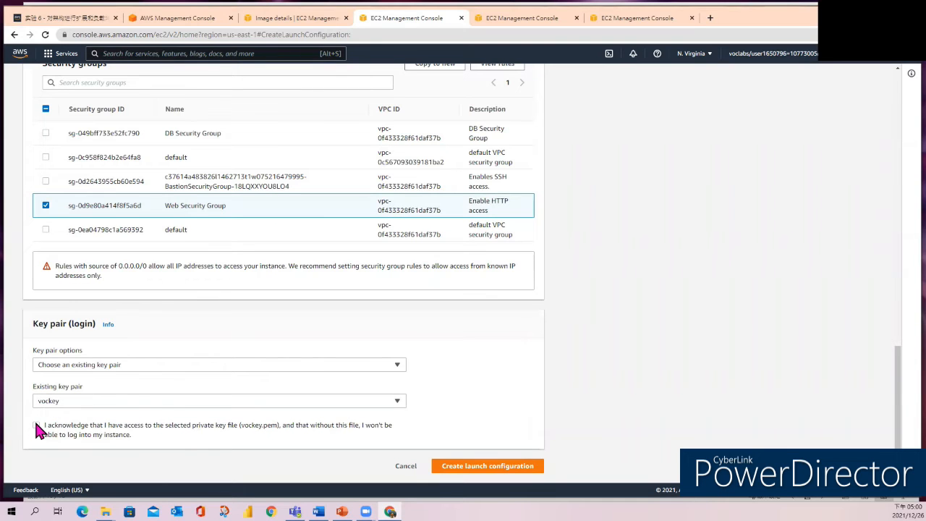
pyautogui.click(36, 426)
pyautogui.click(481, 469)
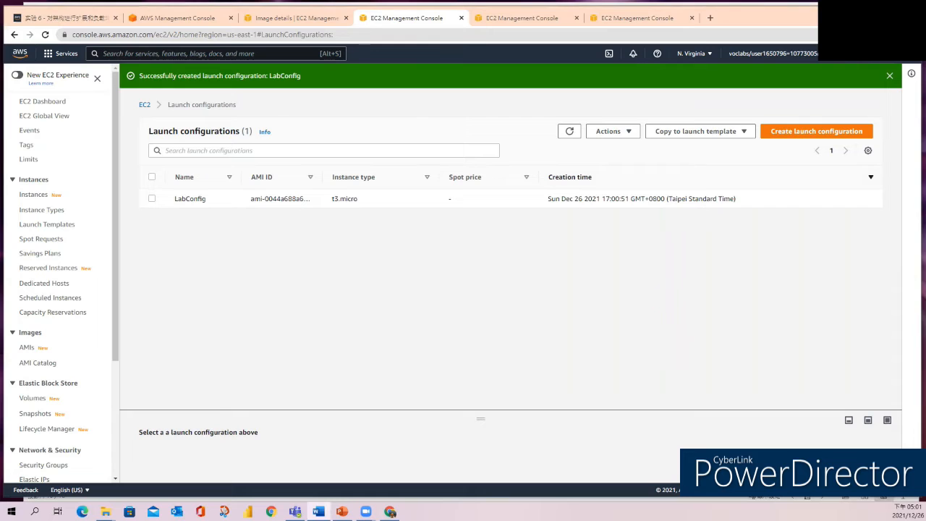
# Start an Auto Scaling group from LabConfig, name it Lab Auto Scaling Group and continue to the instance launch options.
pyautogui.click(152, 199)
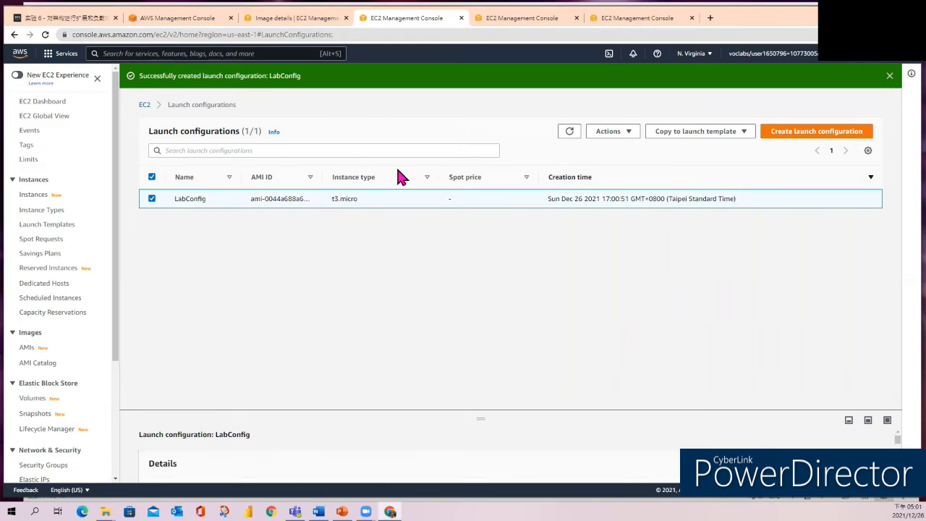
pyautogui.click(634, 139)
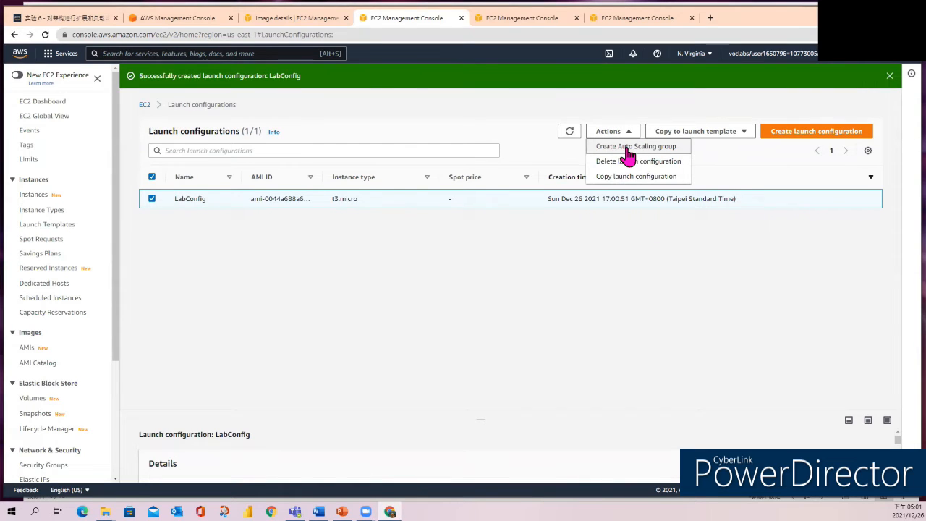
pyautogui.click(627, 150)
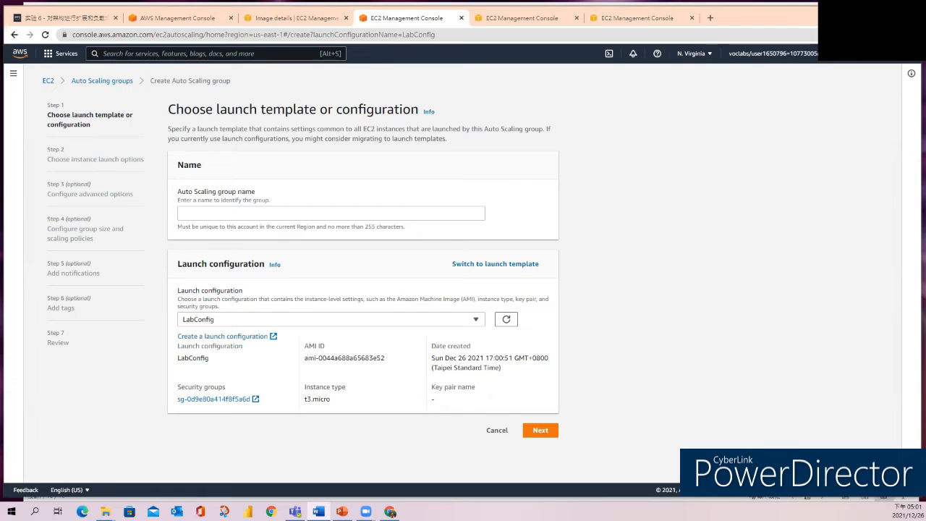
pyautogui.click(224, 208)
pyautogui.write('Lab Auto Scaling Group')
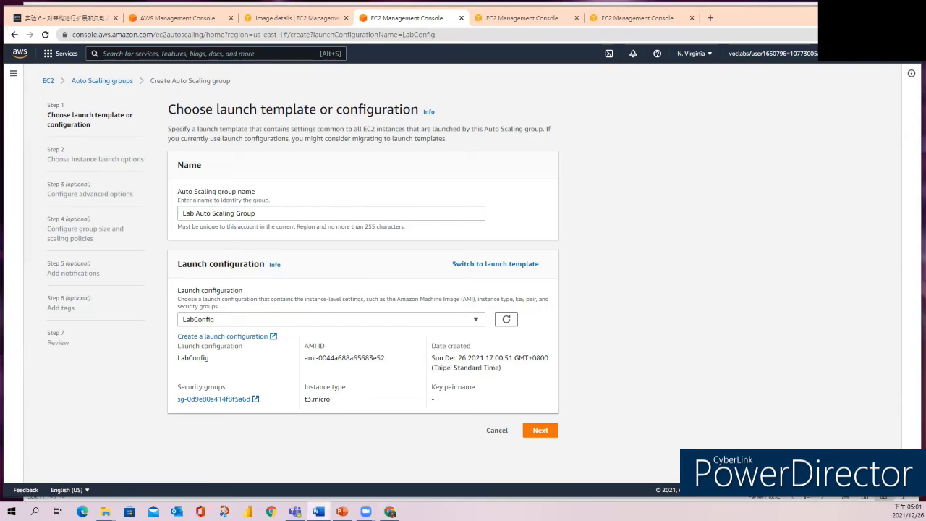
pyautogui.click(539, 431)
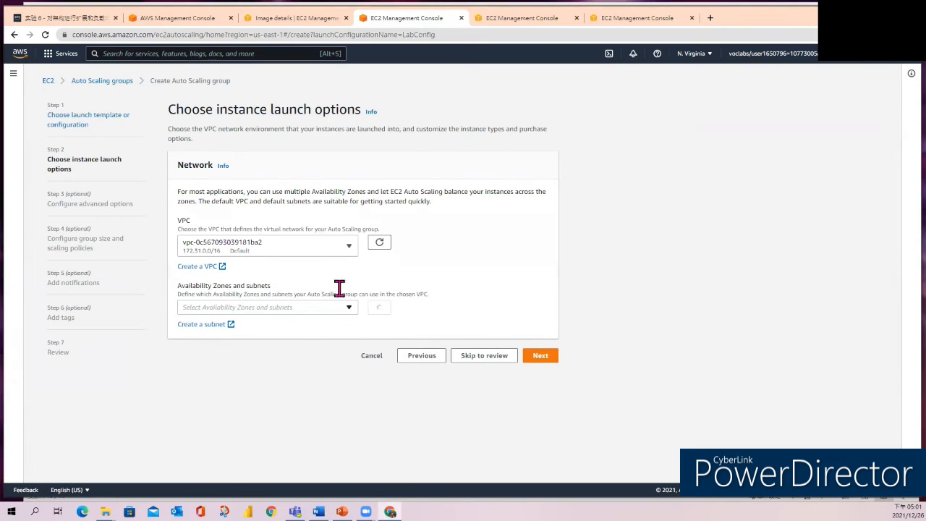
# Set the network to Lab VPC with Private Subnet 1 and Private Subnet 2, and continue to the advanced options.
pyautogui.click(349, 247)
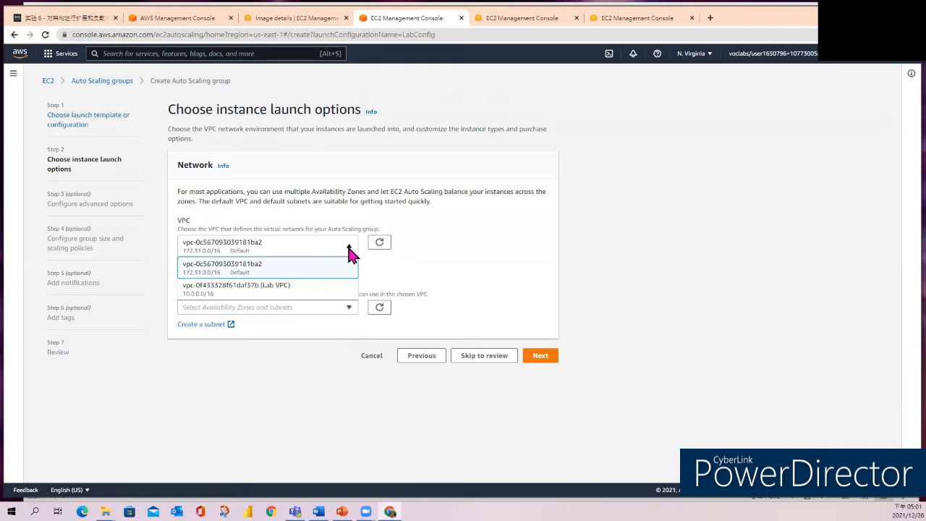
pyautogui.click(210, 298)
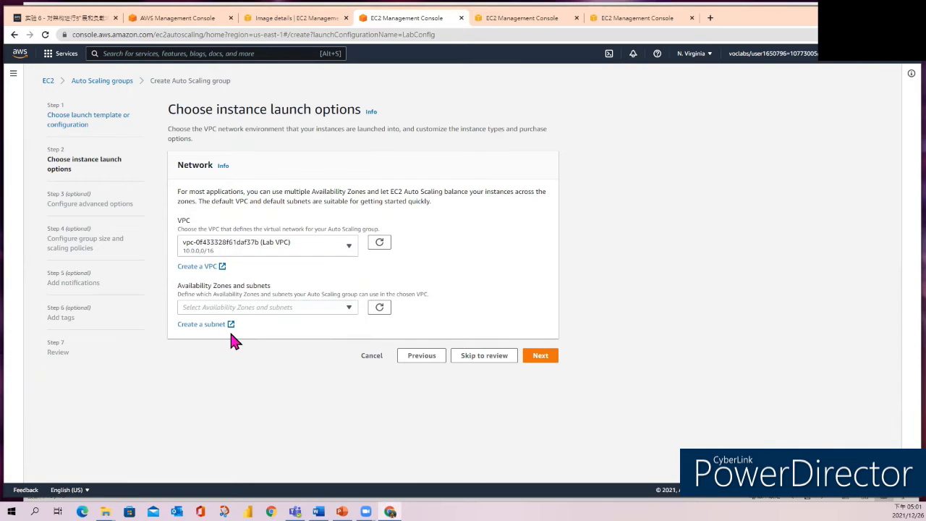
pyautogui.click(351, 310)
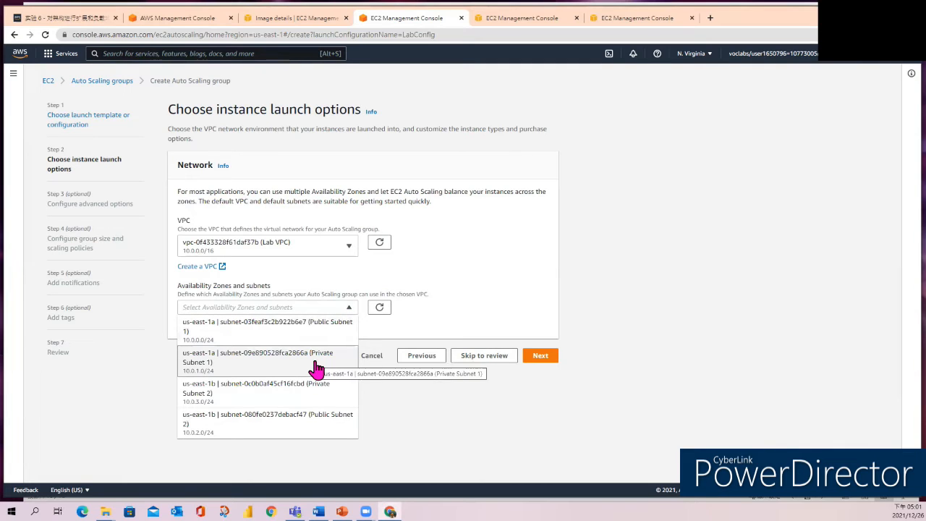
pyautogui.click(342, 369)
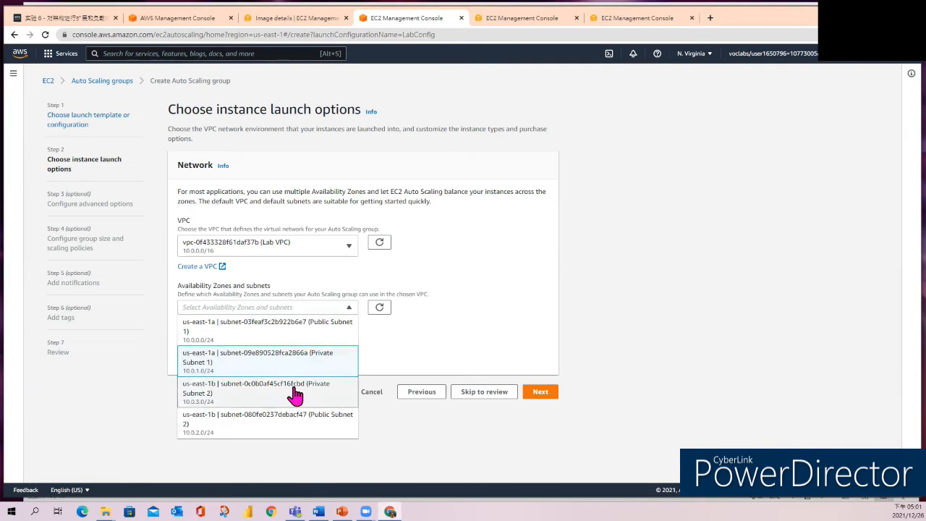
pyautogui.click(295, 389)
pyautogui.click(399, 382)
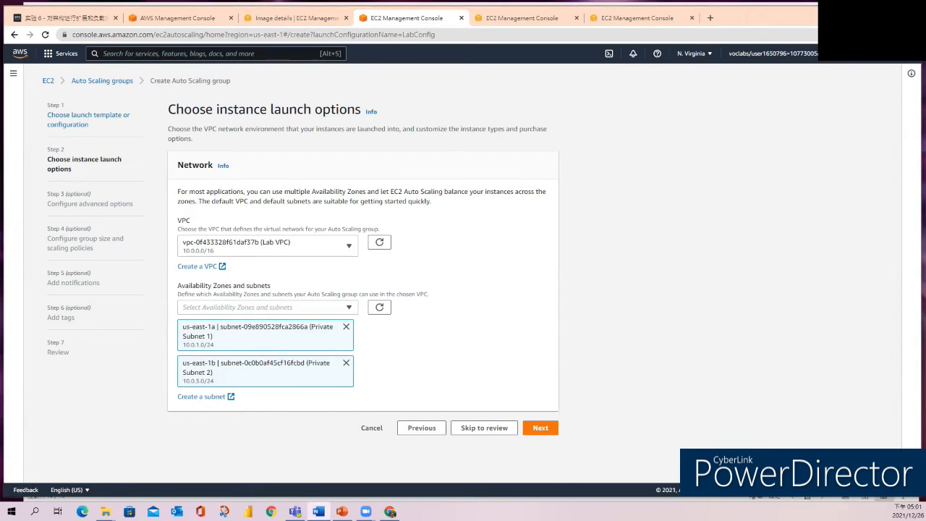
pyautogui.click(540, 430)
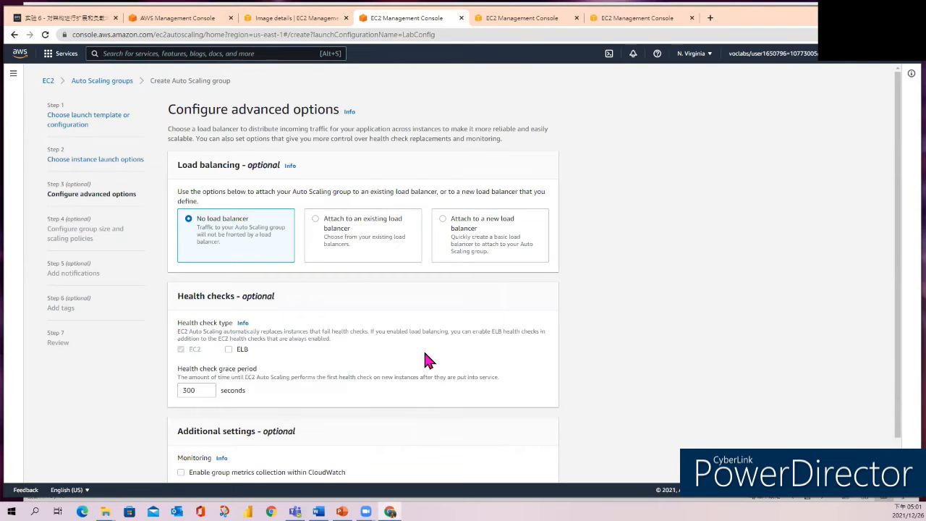
# Attach the Auto Scaling group to an existing load balancer through the target group LabGroup | HTTP of LabELB.
pyautogui.click(326, 229)
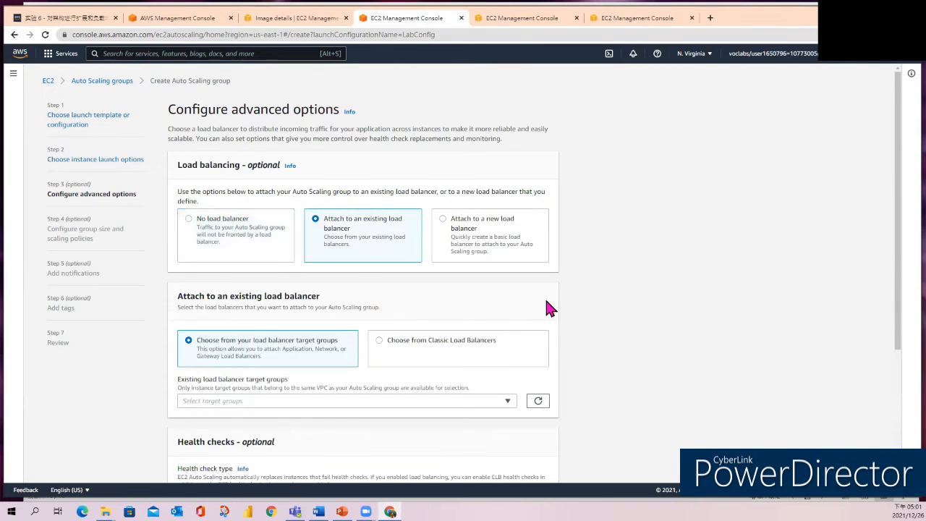
pyautogui.scroll(-2, 546, 297)
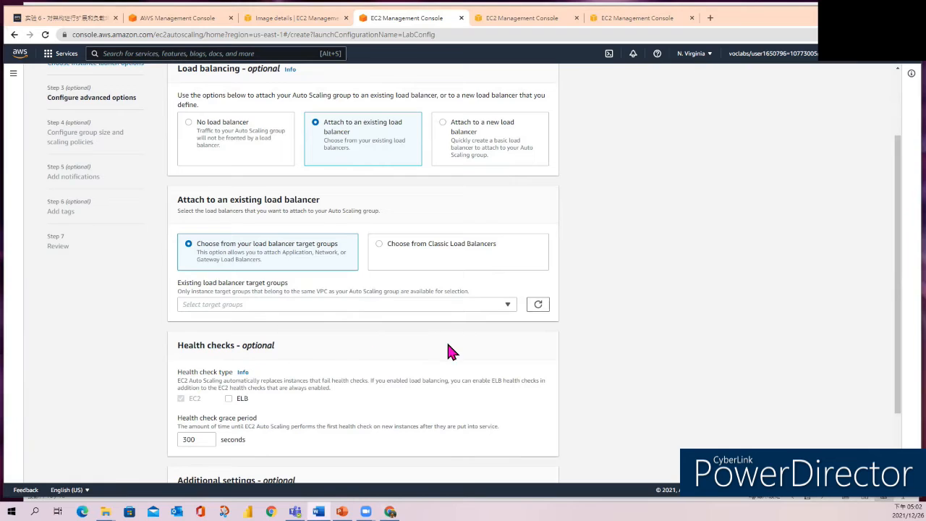
pyautogui.click(506, 303)
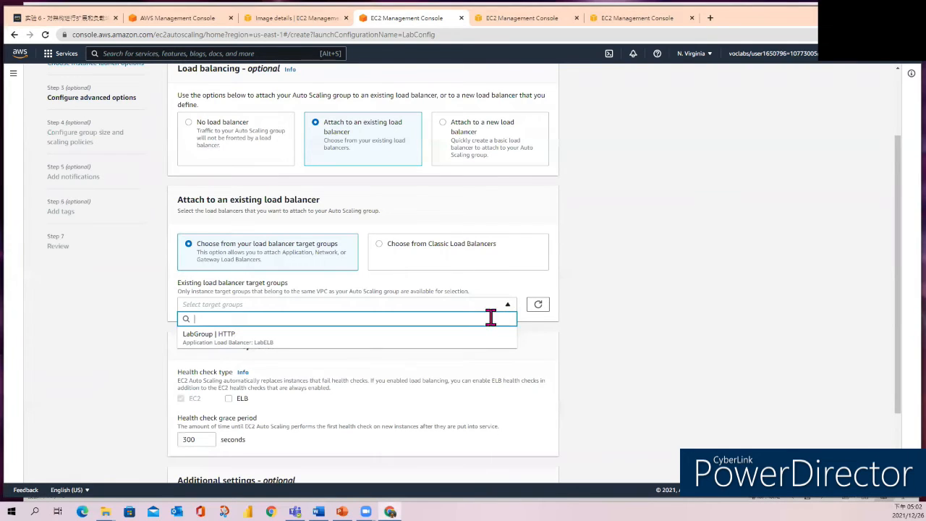
pyautogui.click(195, 337)
pyautogui.doubleClick(196, 333)
pyautogui.click(330, 351)
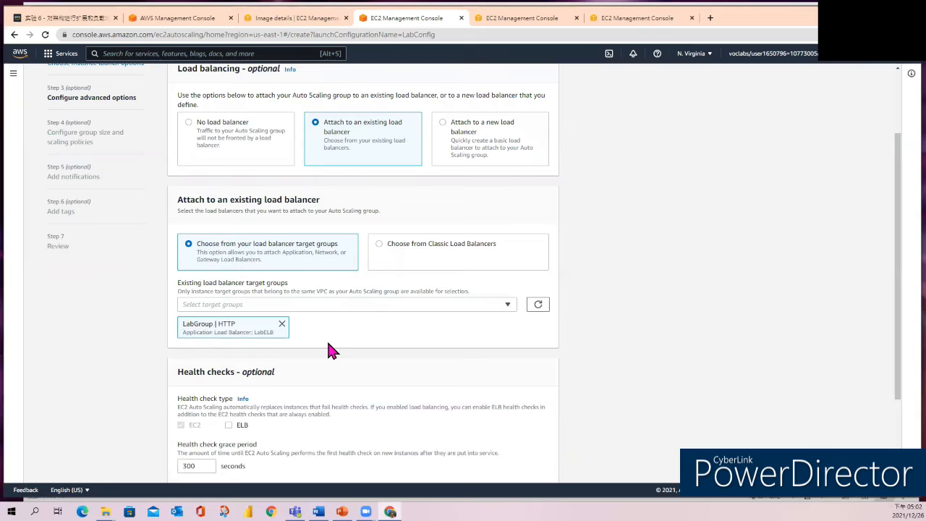
# Enable group metrics collection within CloudWatch and continue to the group size and scaling policies.
pyautogui.scroll(-2, 363, 332)
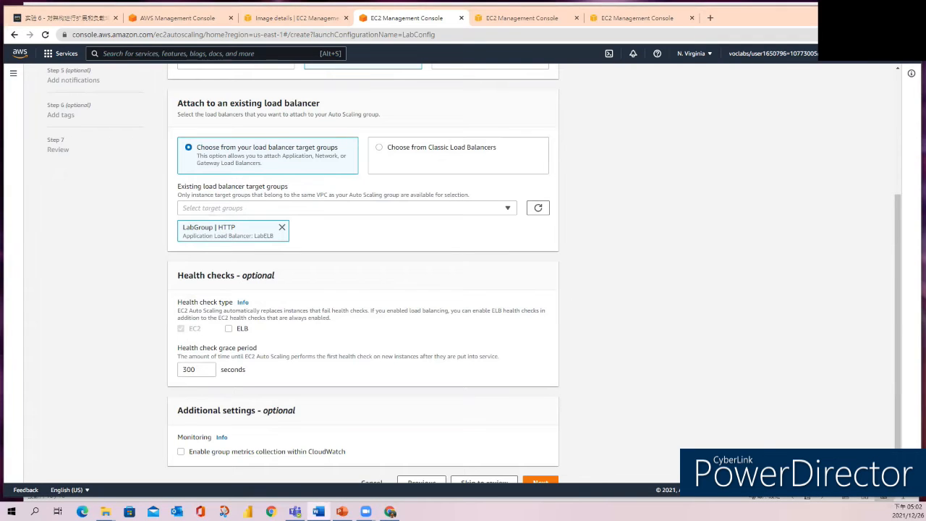
pyautogui.scroll(-1, 399, 427)
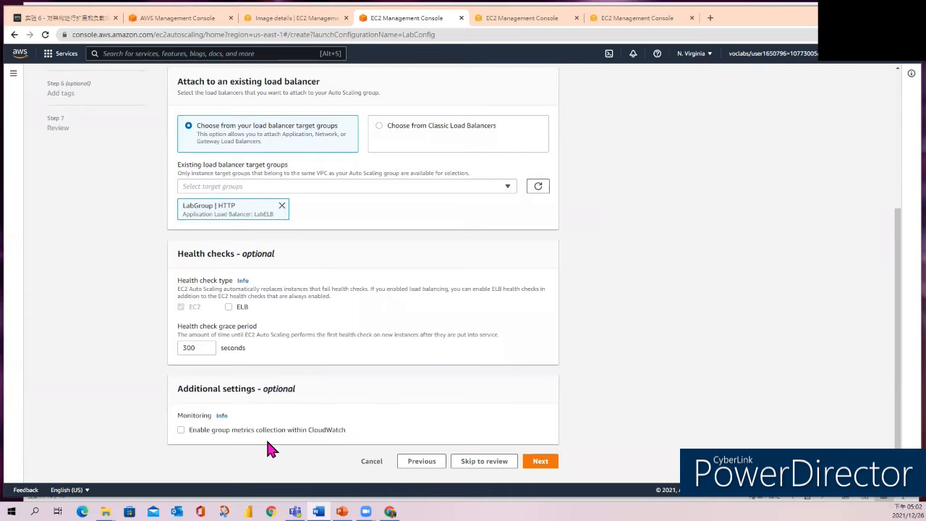
pyautogui.click(181, 430)
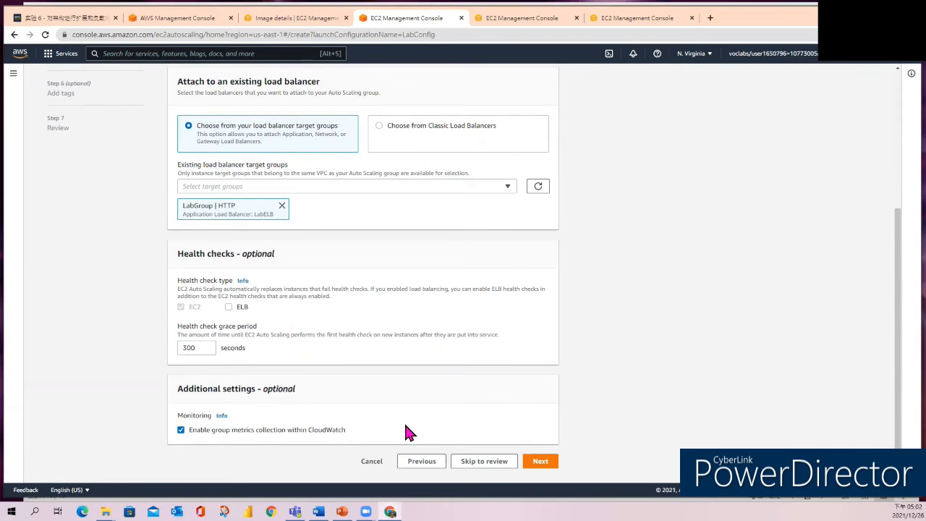
pyautogui.click(543, 463)
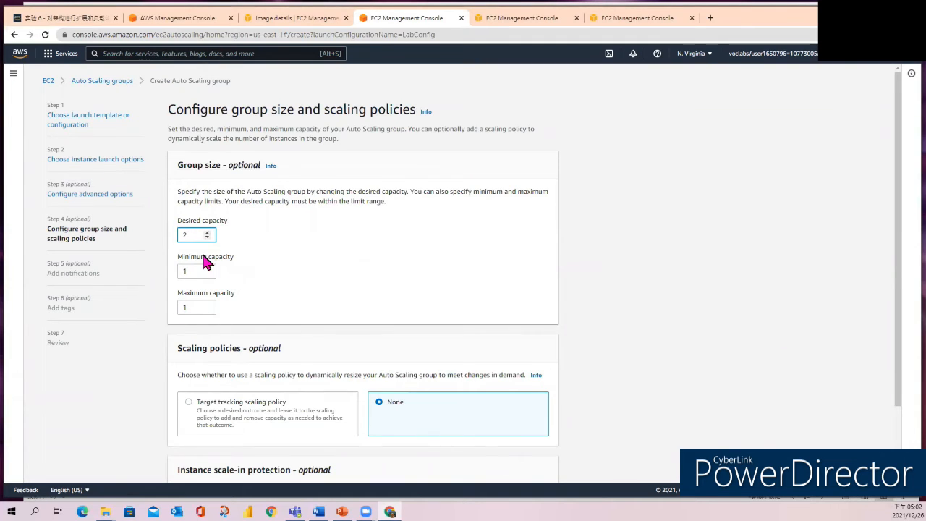
# Set the group size to a desired capacity of 2, a minimum of 2 and a maximum of 6.
pyautogui.click(208, 269)
pyautogui.click(206, 305)
pyautogui.click(208, 305)
pyautogui.click(208, 306)
pyautogui.click(208, 306)
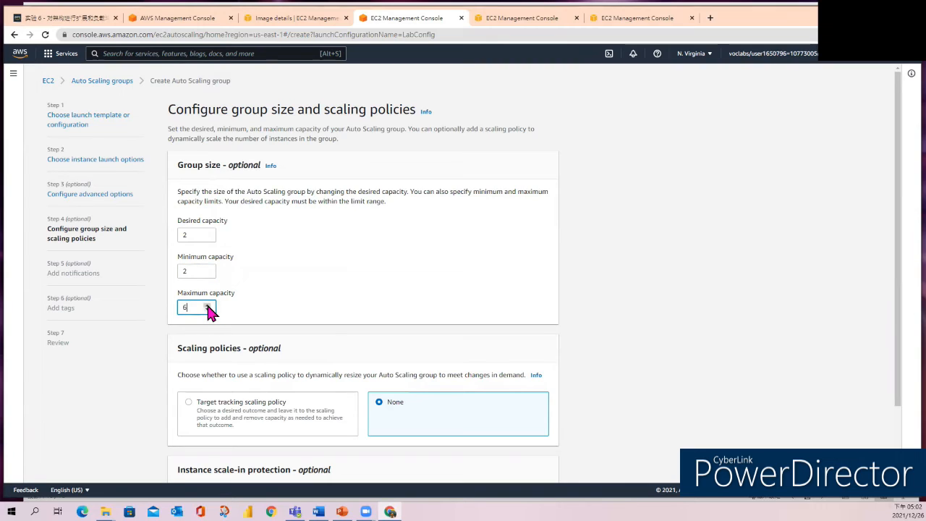
pyautogui.hotkey('alt', 'Tab')
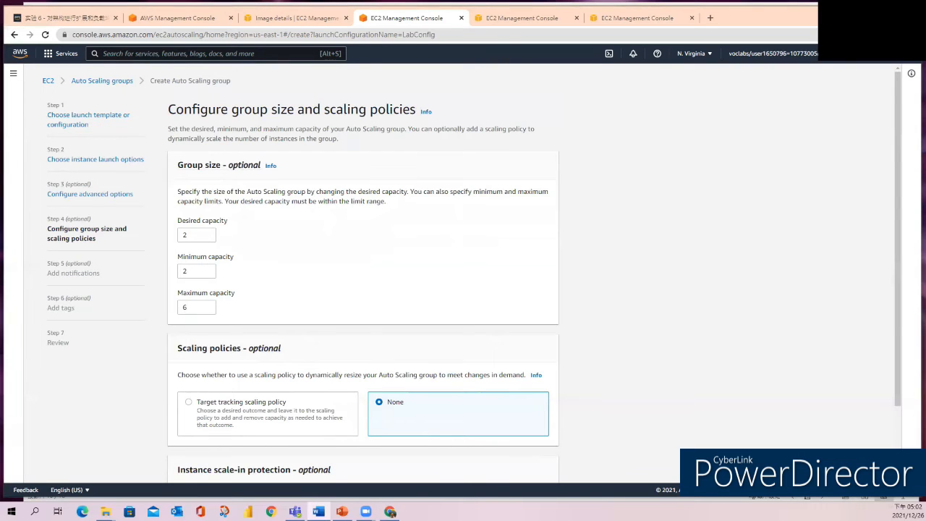
# Use a target tracking scaling policy for the group and name it LabScalingPolicy.
pyautogui.scroll(-2, 542, 416)
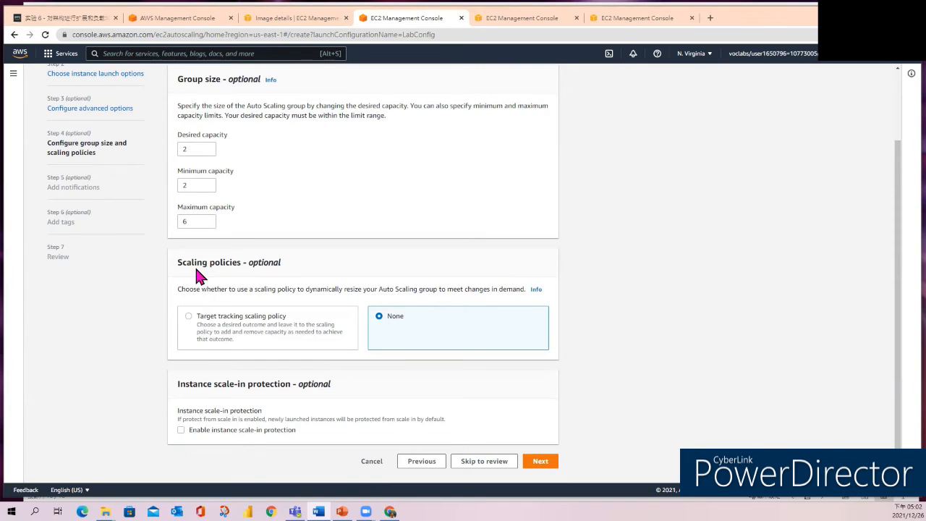
pyautogui.click(189, 317)
pyautogui.scroll(-2, 427, 390)
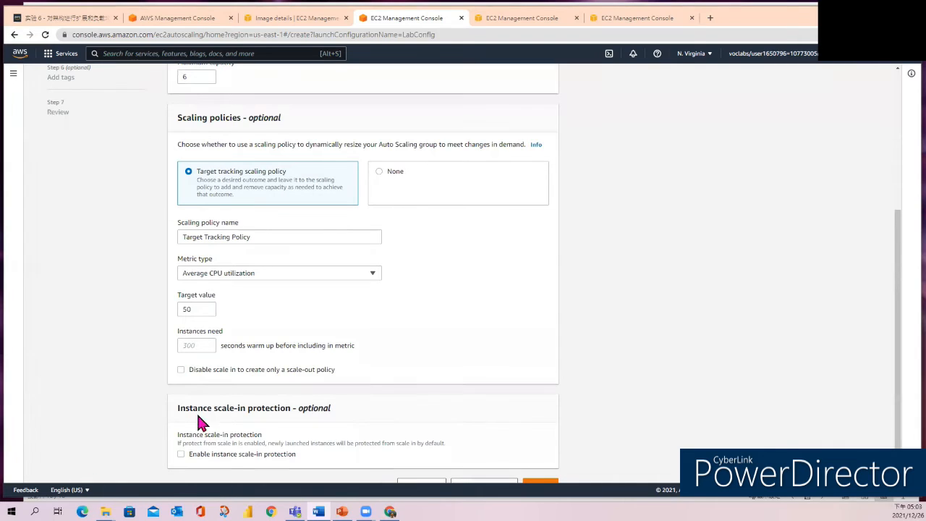
pyautogui.moveTo(268, 236); pyautogui.dragTo(75, 239)
pyautogui.write('LabScalingPolicy')
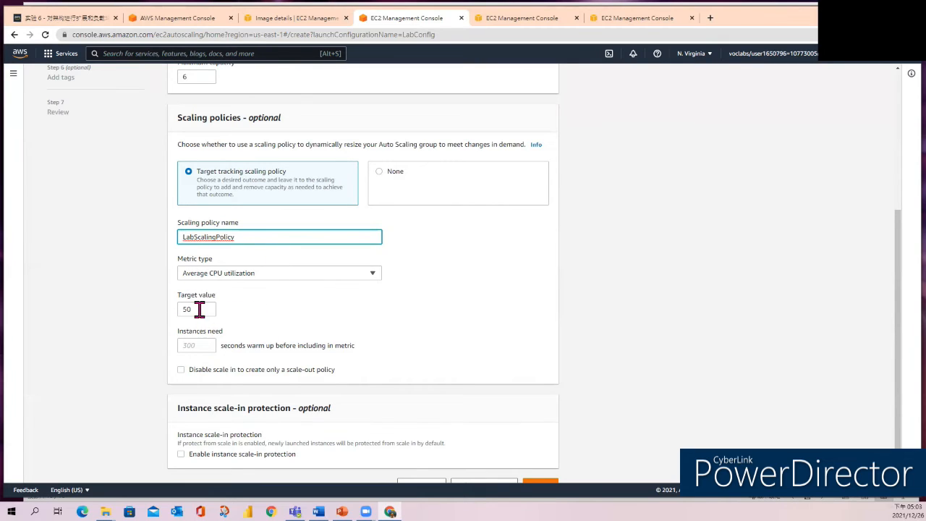
# Set the scaling policy's target value to 60 for average CPU utilization and continue to the notifications.
pyautogui.moveTo(200, 309); pyautogui.dragTo(167, 306)
pyautogui.write('60')
pyautogui.click(436, 324)
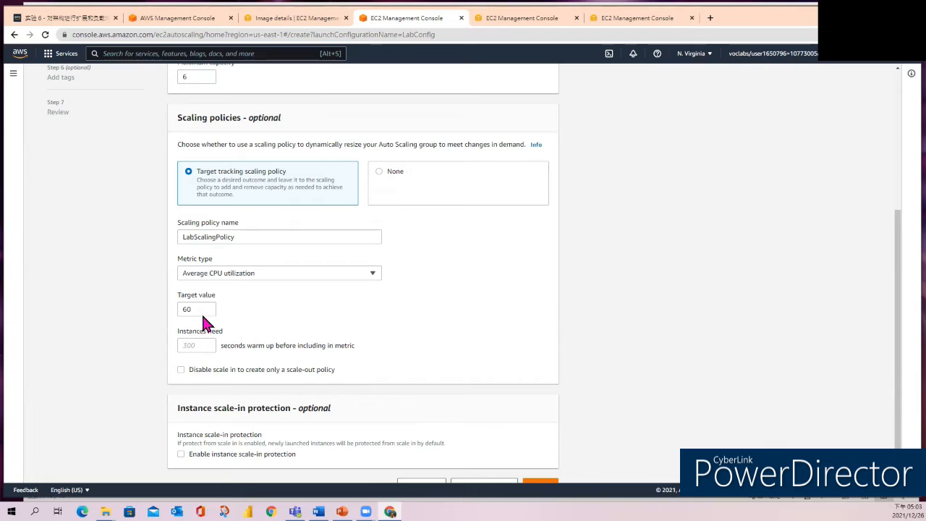
pyautogui.scroll(-1, 382, 330)
pyautogui.scroll(-1, 384, 334)
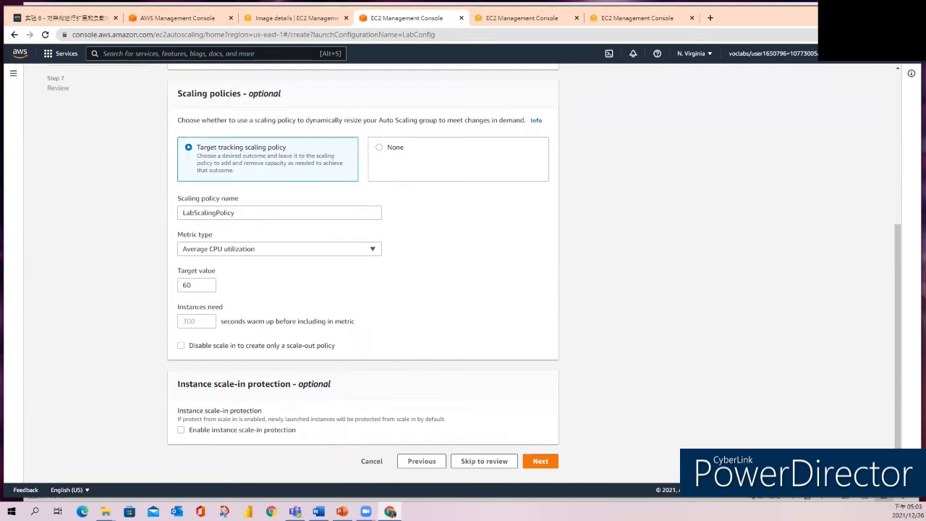
pyautogui.click(540, 462)
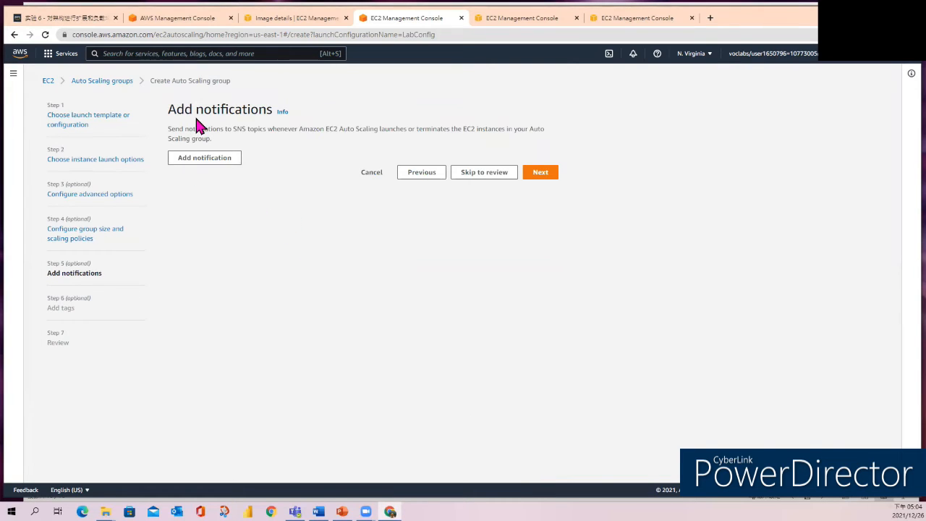
# Skip the notifications, add a tag with key Name and value Lab Instance, and continue to the review.
pyautogui.click(539, 174)
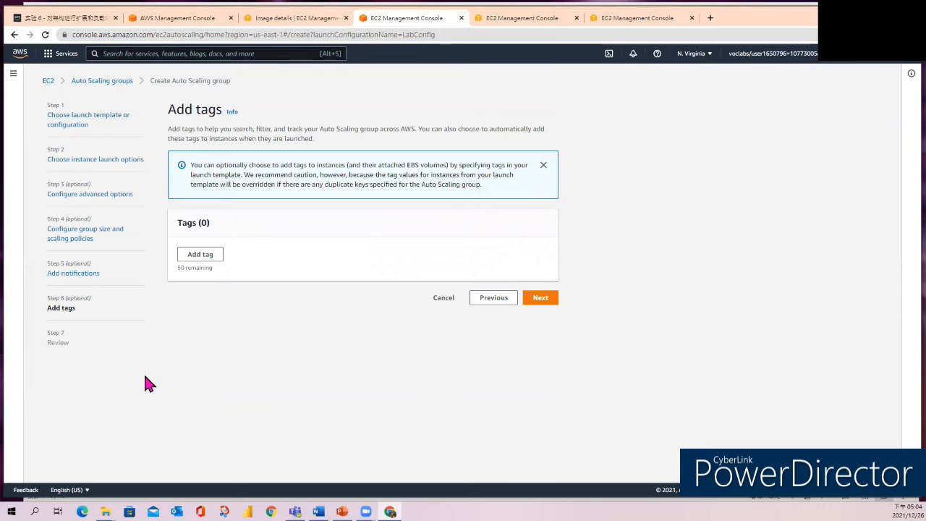
pyautogui.click(201, 256)
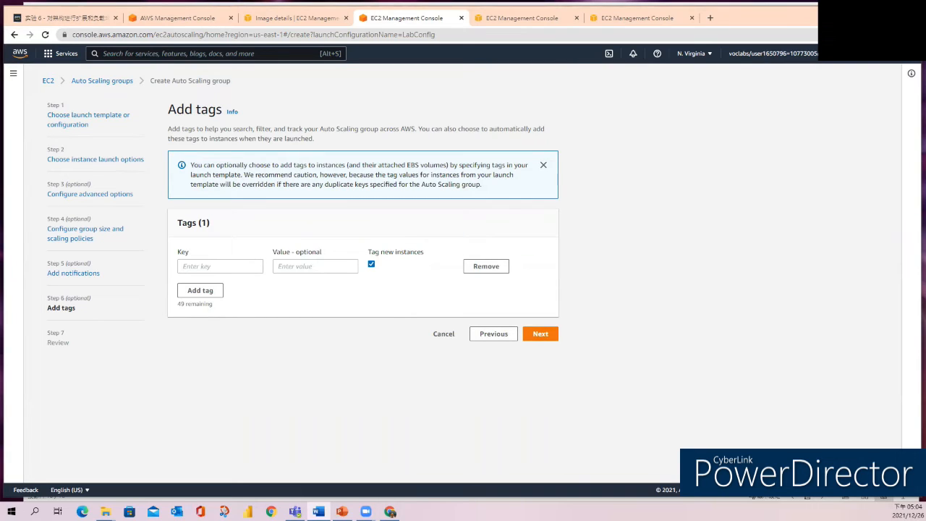
pyautogui.click(229, 266)
pyautogui.write('Name')
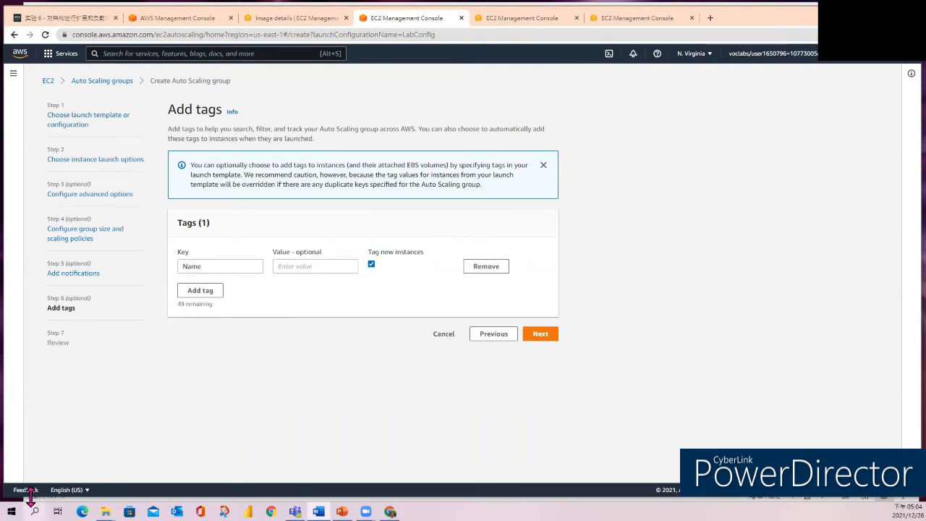
pyautogui.click(344, 269)
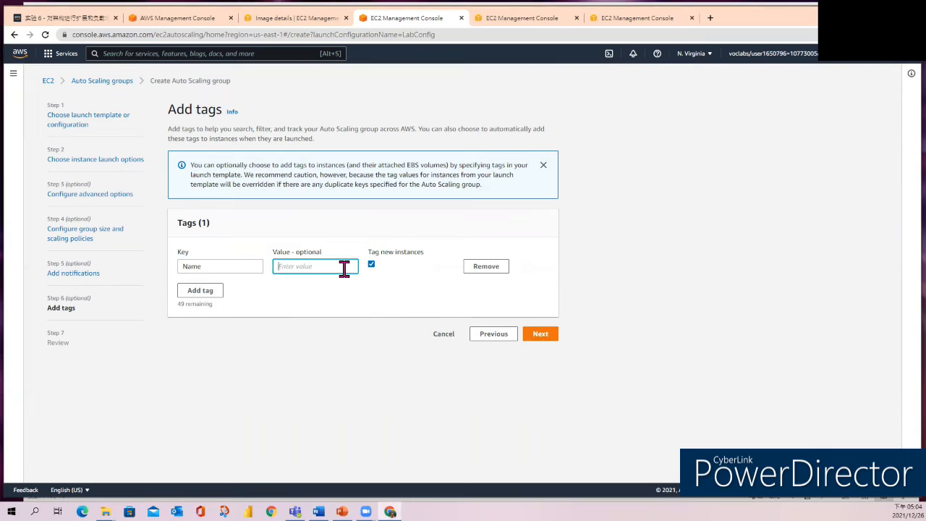
pyautogui.write('Lab Instance')
pyautogui.hotkey('alt', 'Tab')
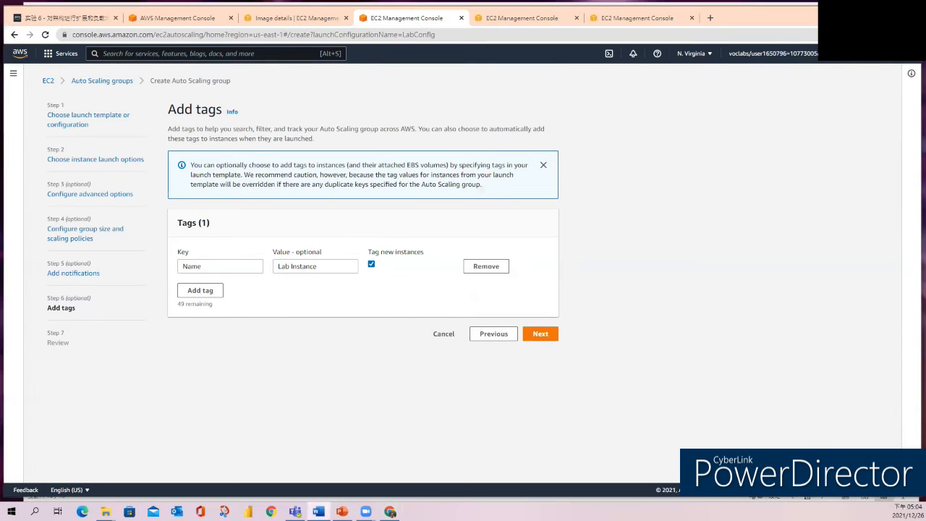
pyautogui.click(539, 337)
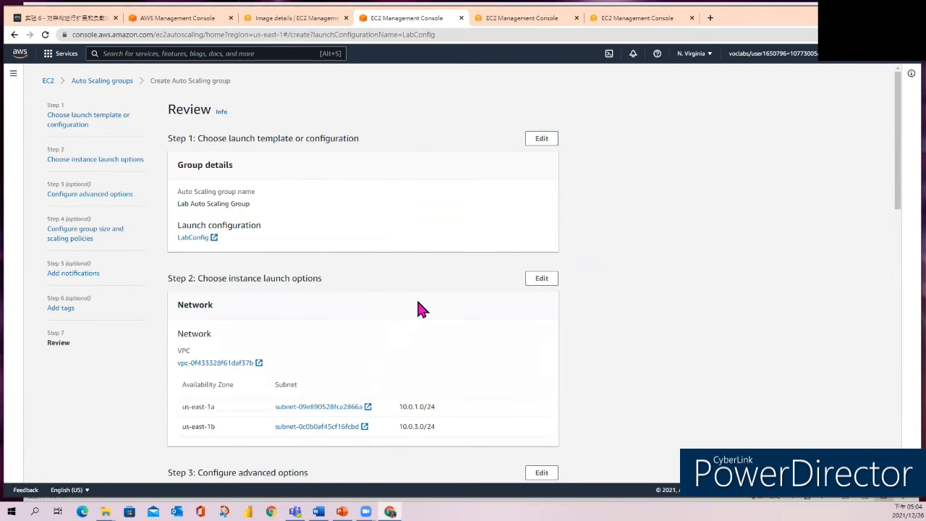
# Review the settings from all steps and create the Auto Scaling group.
pyautogui.scroll(-3, 418, 307)
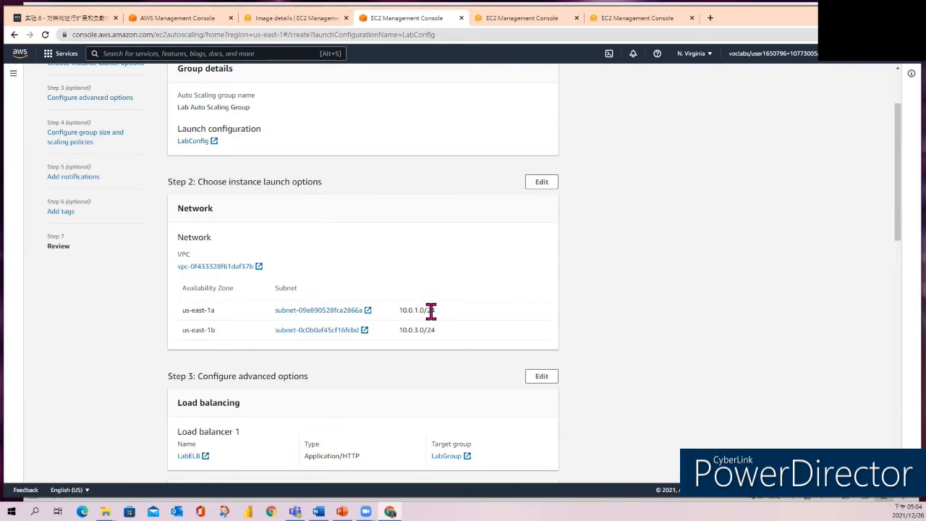
pyautogui.scroll(-3, 448, 325)
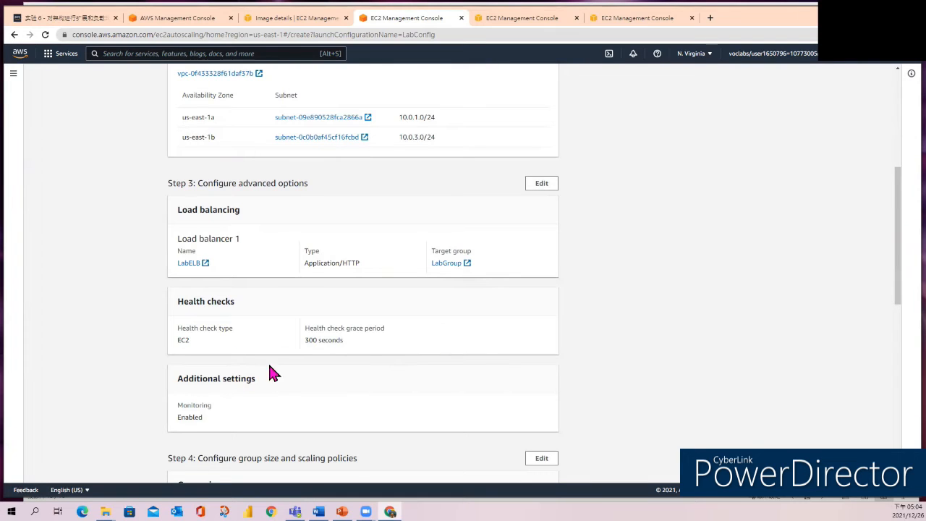
pyautogui.scroll(-4, 358, 360)
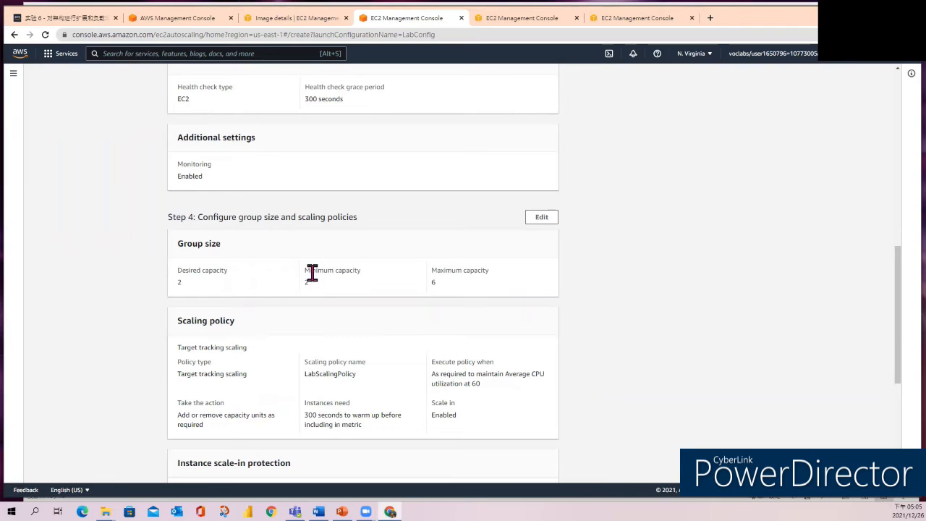
pyautogui.scroll(-2, 466, 297)
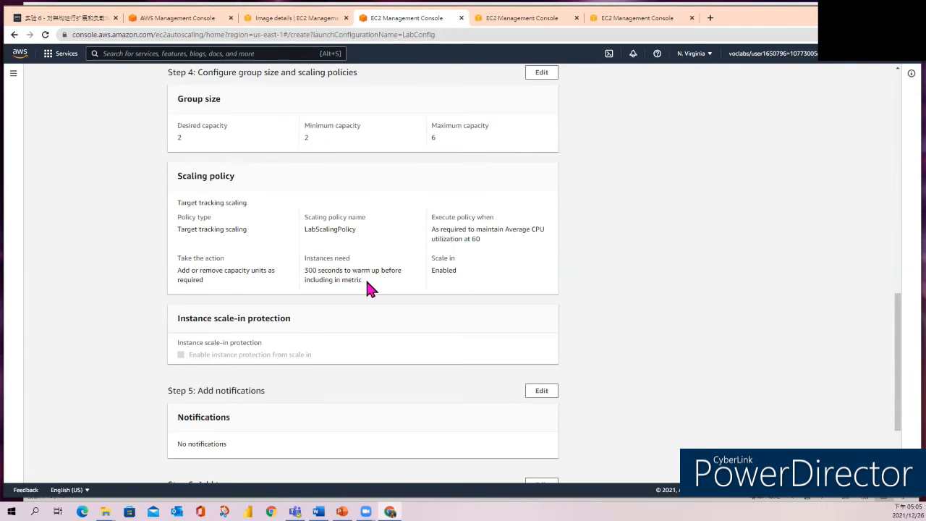
pyautogui.scroll(-2, 367, 288)
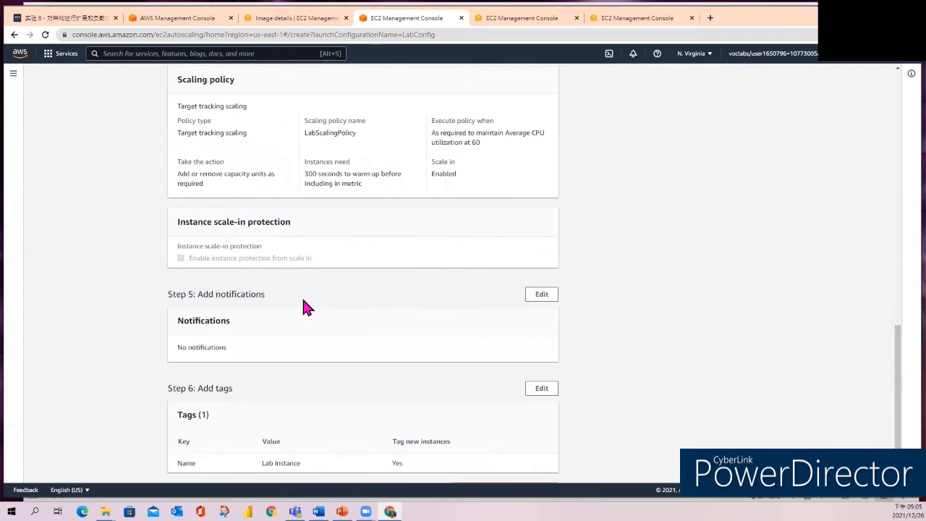
pyautogui.scroll(-1, 304, 307)
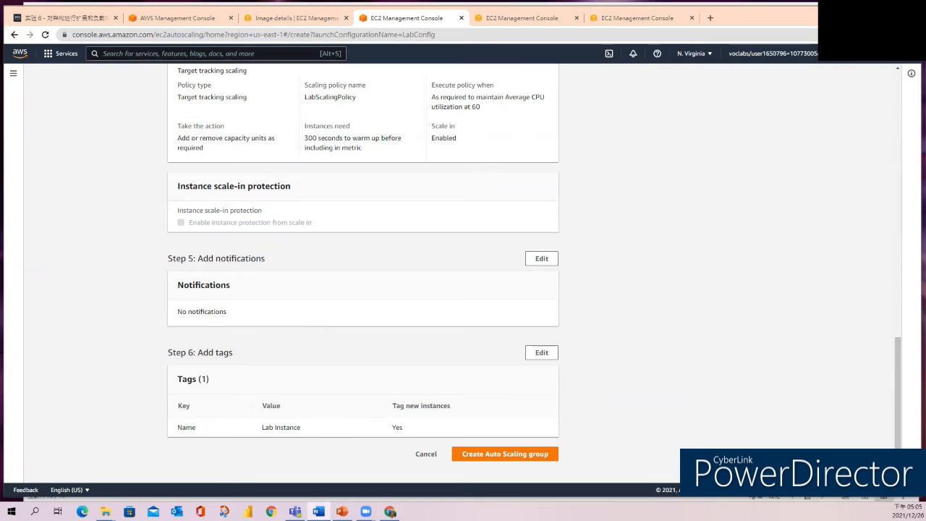
pyautogui.click(480, 458)
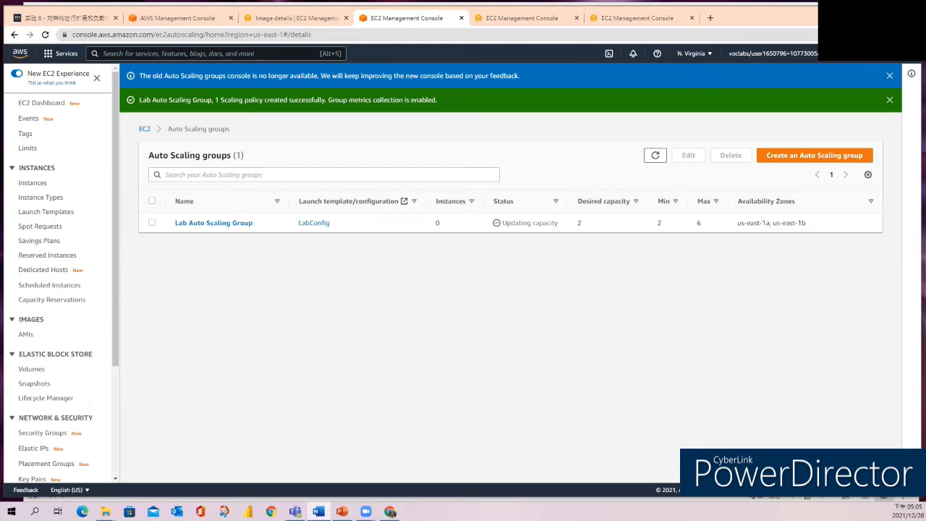
# Refresh the Auto Scaling groups list and open the EC2 Instances page in a new tab.
pyautogui.click(655, 155)
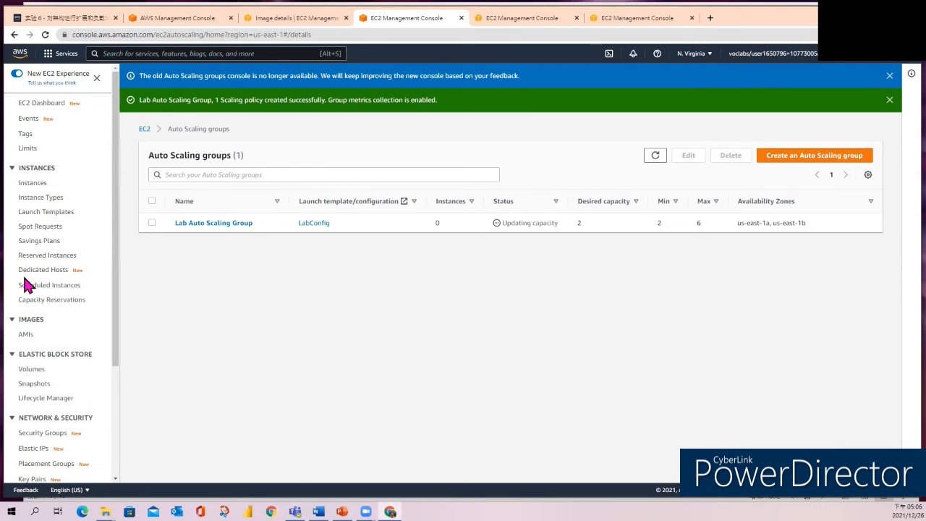
pyautogui.click(34, 183)
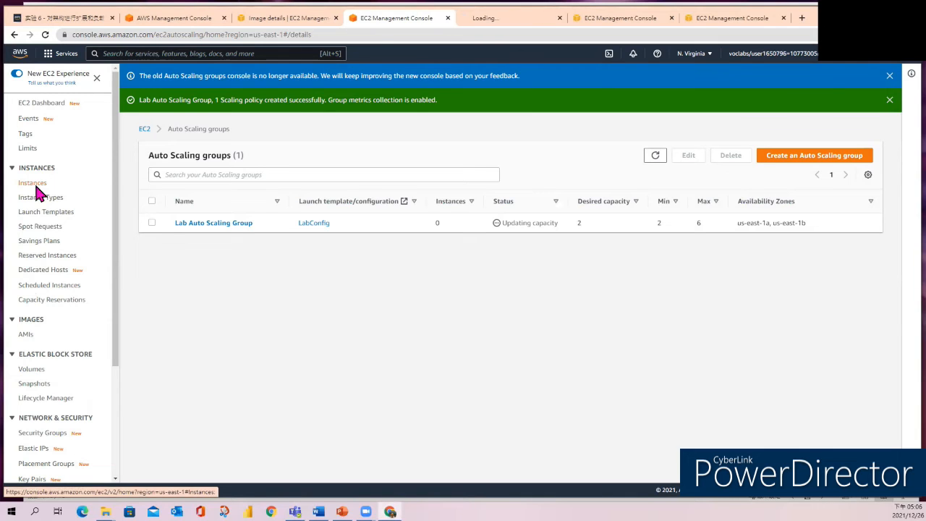
pyautogui.click(34, 195)
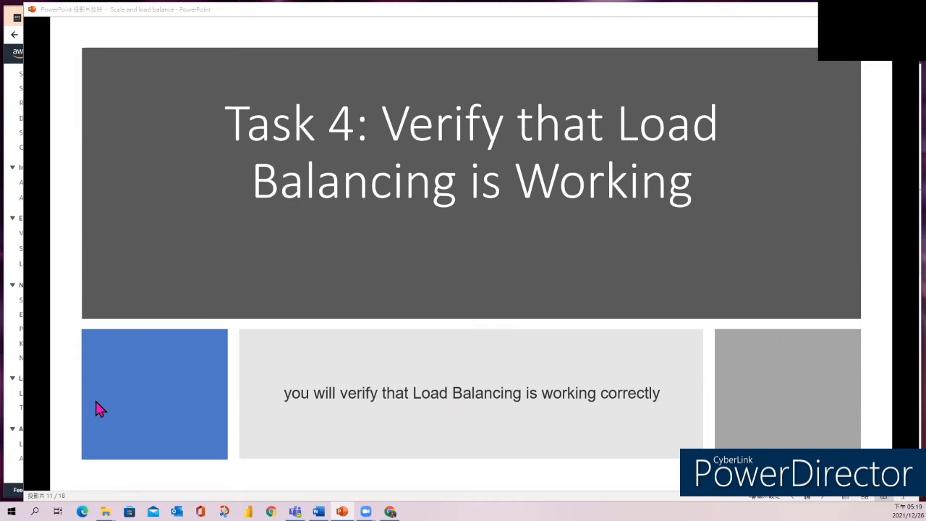
# Return to the EC2 console and open the Target Groups page in its own tab.
pyautogui.click(11, 357)
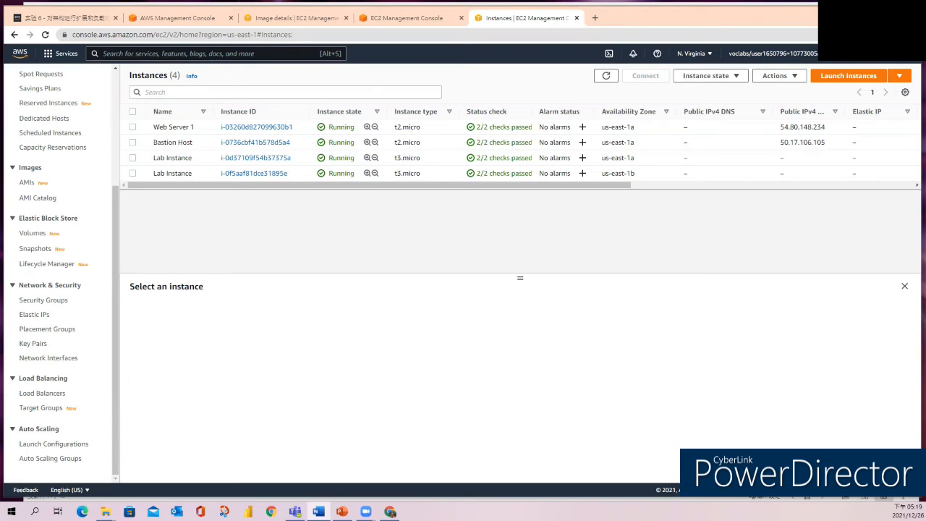
pyautogui.middleClick(45, 410)
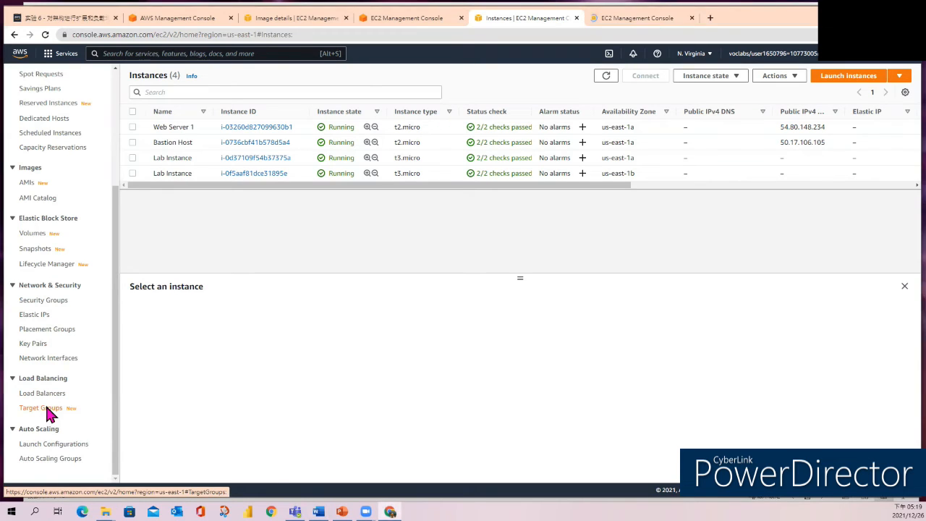
pyautogui.click(629, 20)
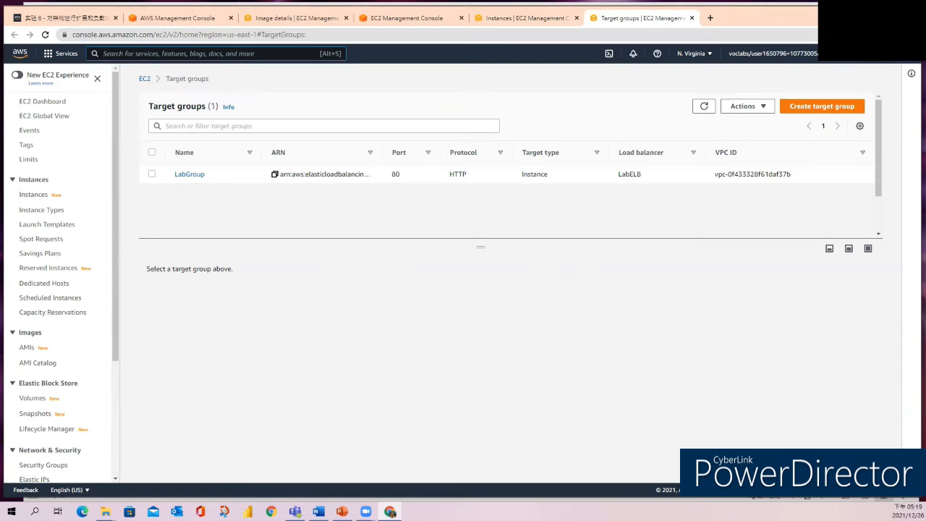
# Show the registered targets of target group LabGroup and open the Load Balancers page in a new tab.
pyautogui.click(152, 178)
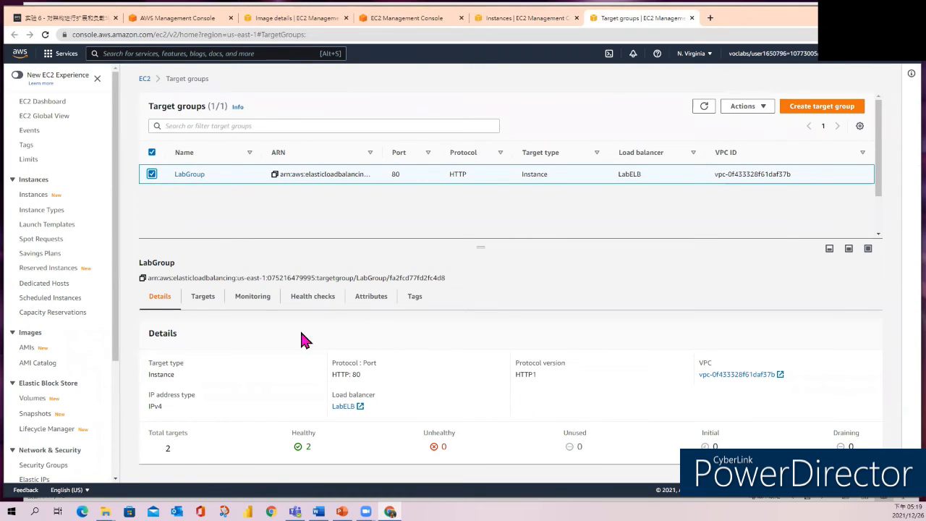
pyautogui.click(202, 302)
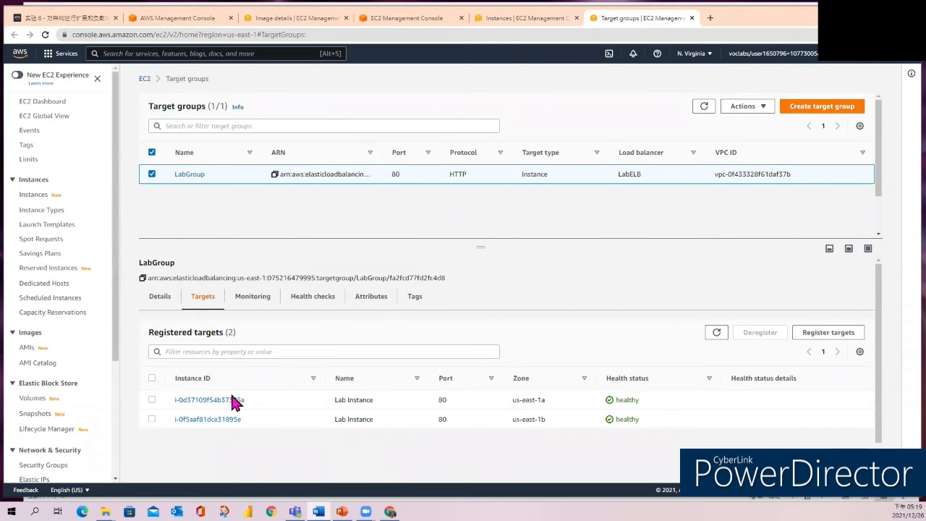
pyautogui.scroll(-2, 102, 376)
pyautogui.scroll(-1, 101, 377)
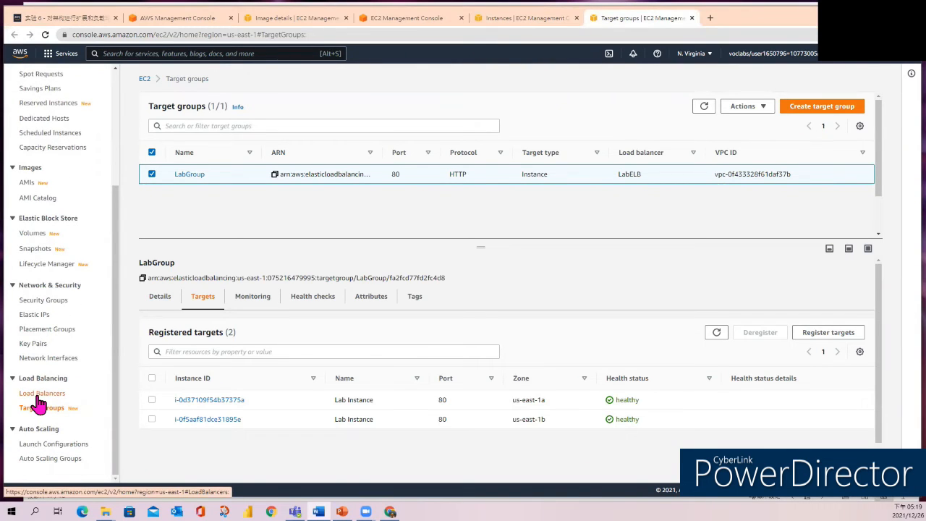
pyautogui.middleClick(38, 397)
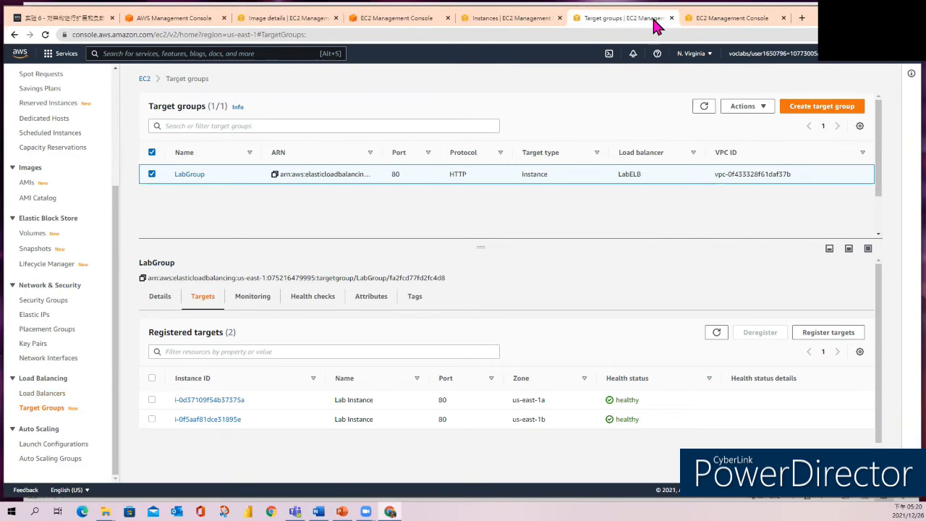
pyautogui.click(691, 20)
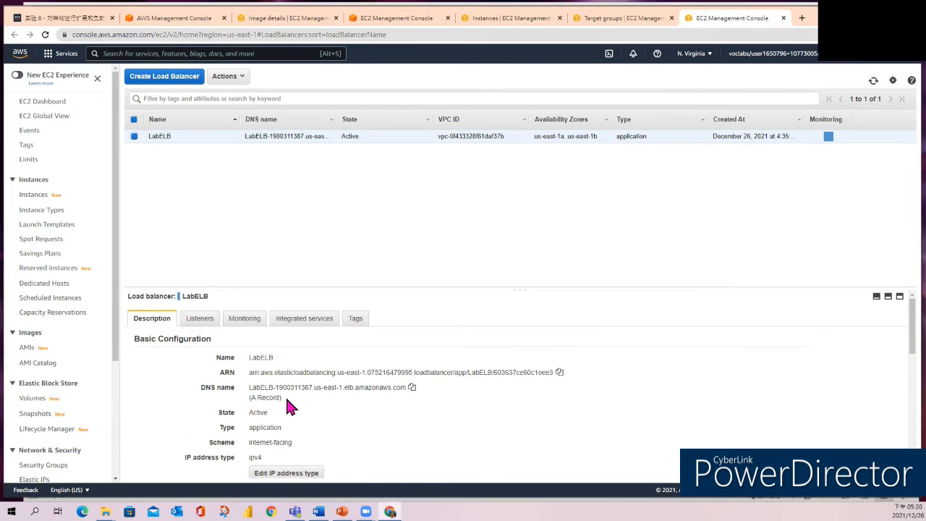
# Copy the DNS name of load balancer LabELB and load it in a new incognito window.
pyautogui.click(411, 388)
pyautogui.click(913, 35)
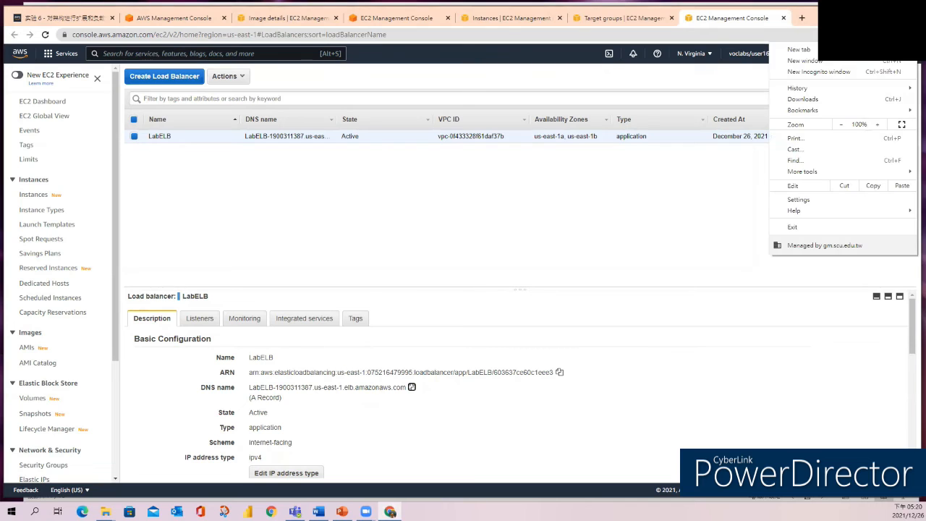
pyautogui.click(812, 71)
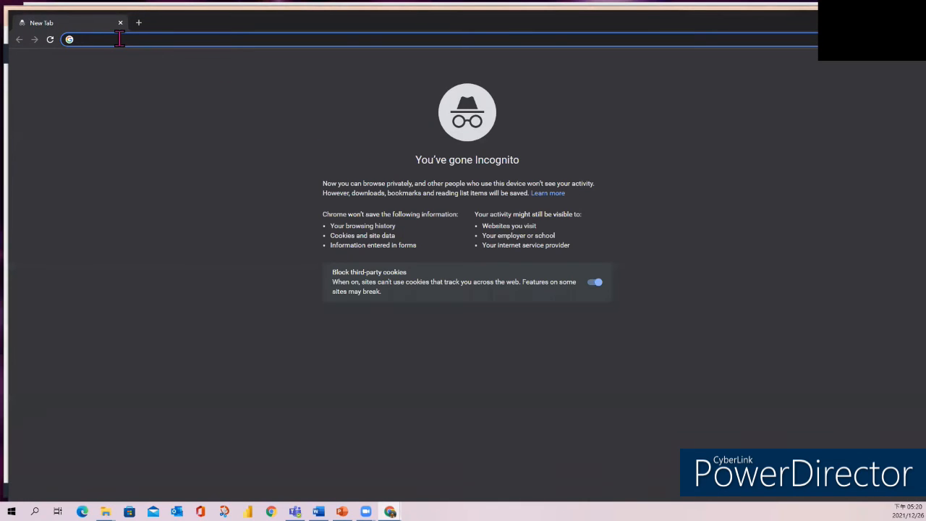
pyautogui.hotkey('ctrl', 'v')
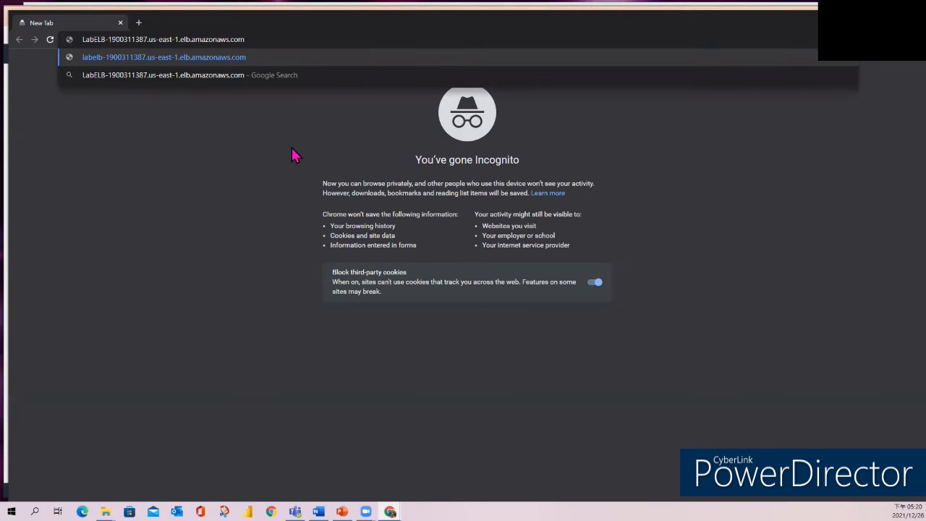
pyautogui.press('Return')
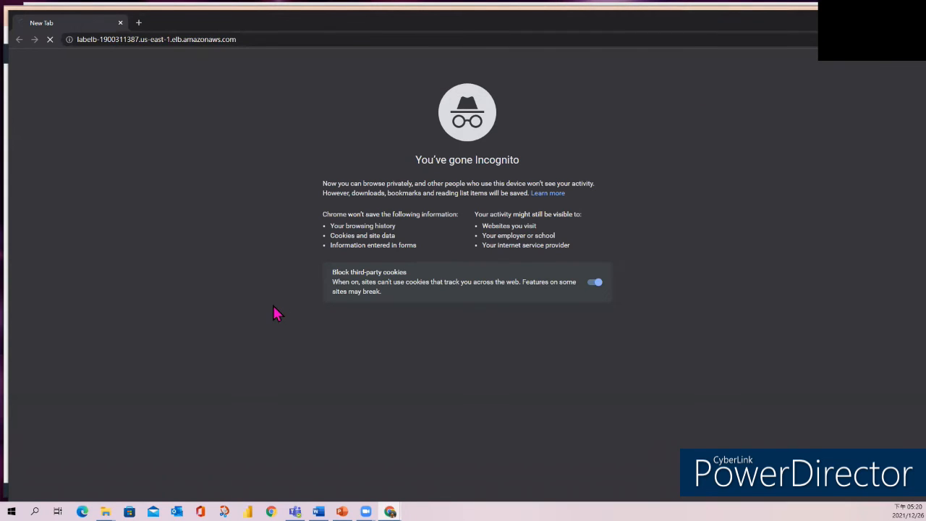
pyautogui.click(267, 40)
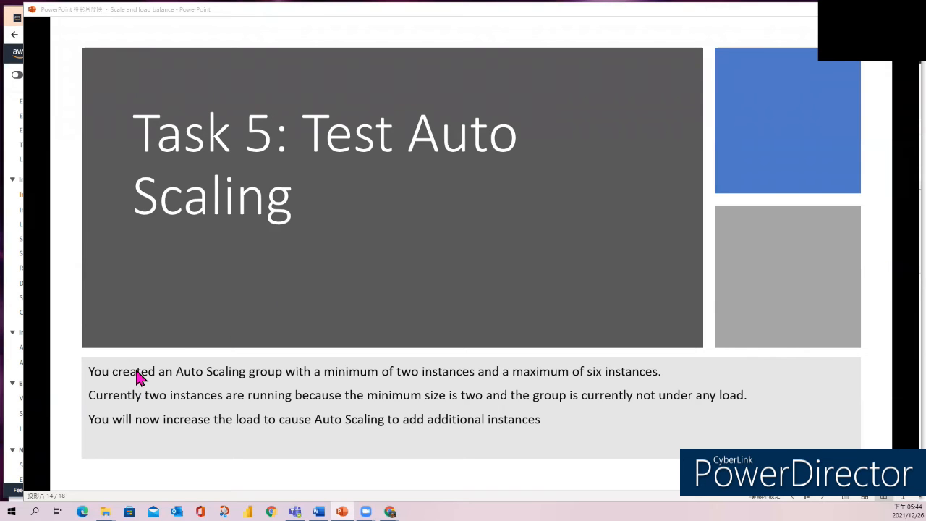
# Return to the browser from the slides and display all alarms in CloudWatch.
pyautogui.click(13, 311)
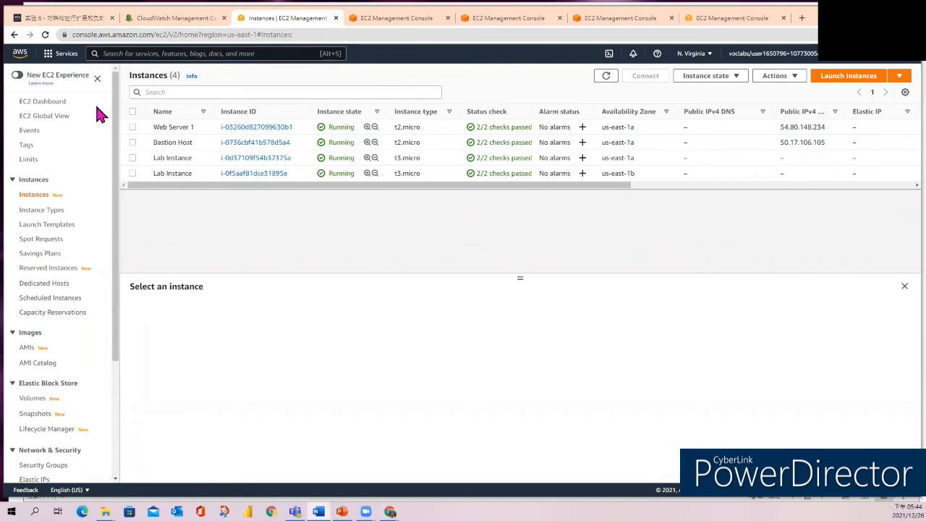
pyautogui.click(164, 18)
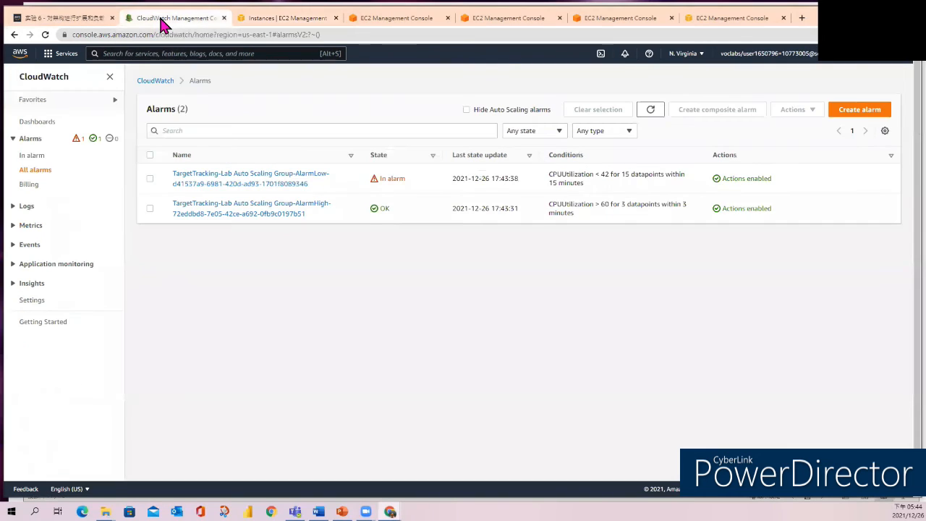
pyautogui.click(26, 170)
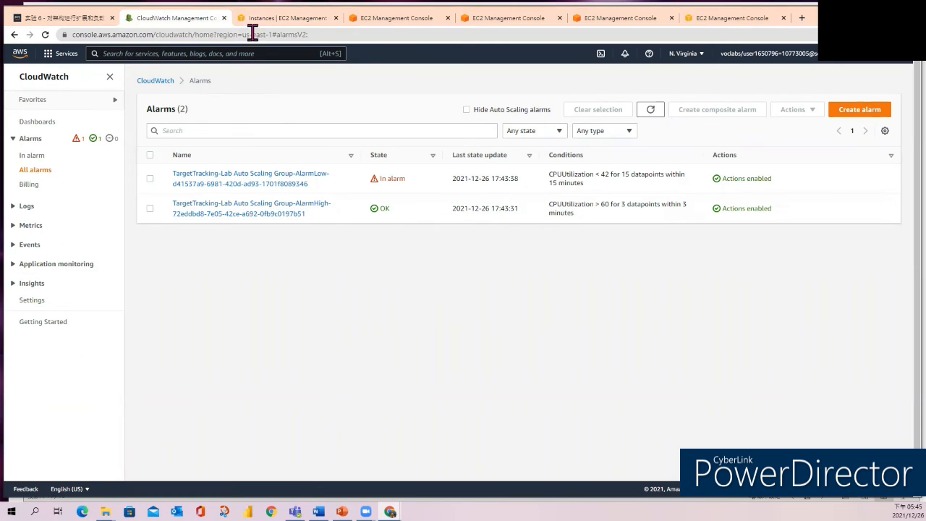
# Open the Auto Scaling Groups page in a new tab and show the automatic scaling policies of Lab Auto Scaling Group.
pyautogui.click(277, 20)
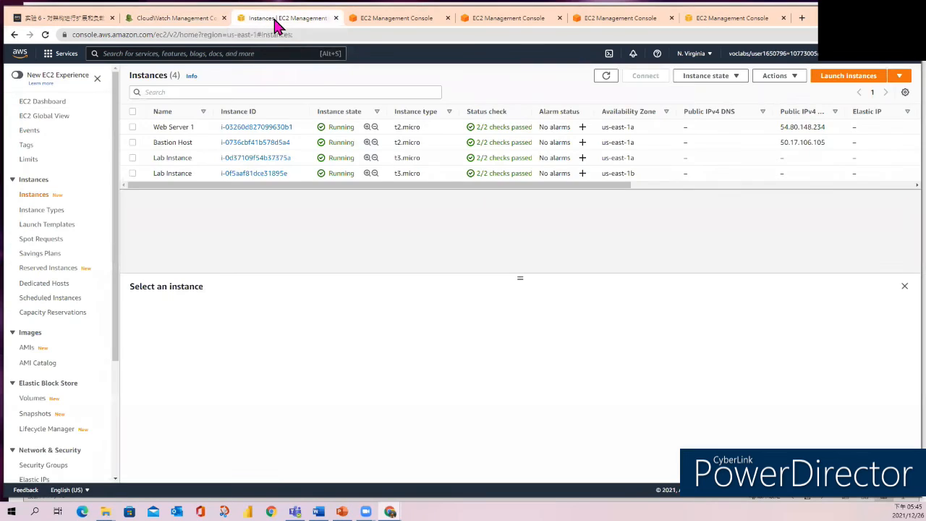
pyautogui.scroll(-1, 88, 403)
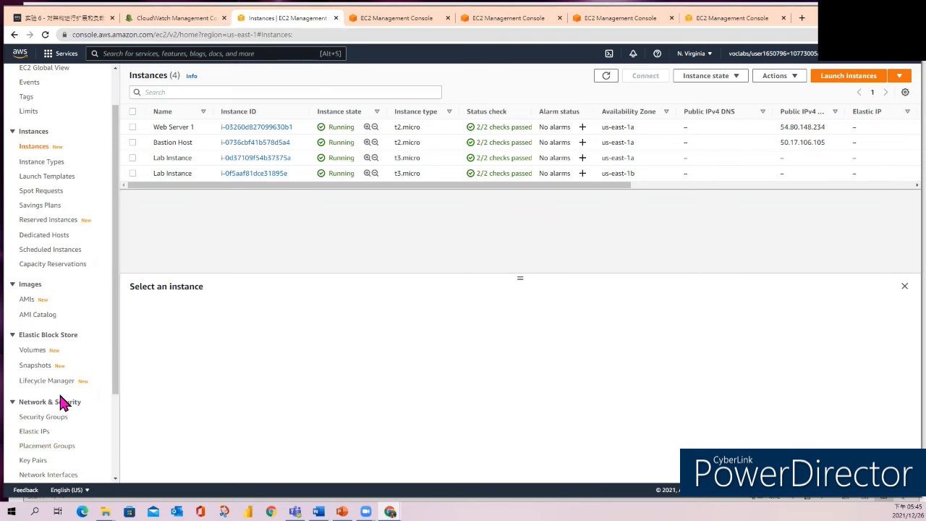
pyautogui.scroll(-2, 61, 402)
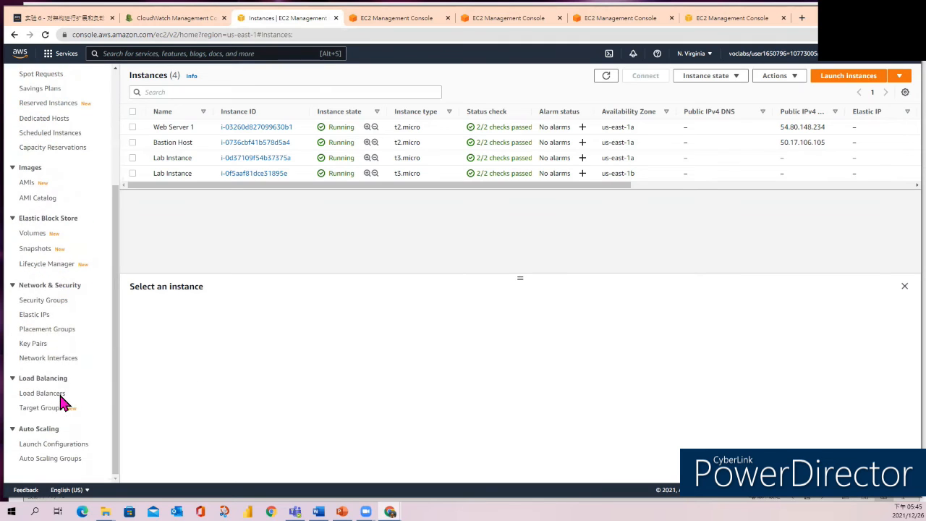
pyautogui.middleClick(41, 467)
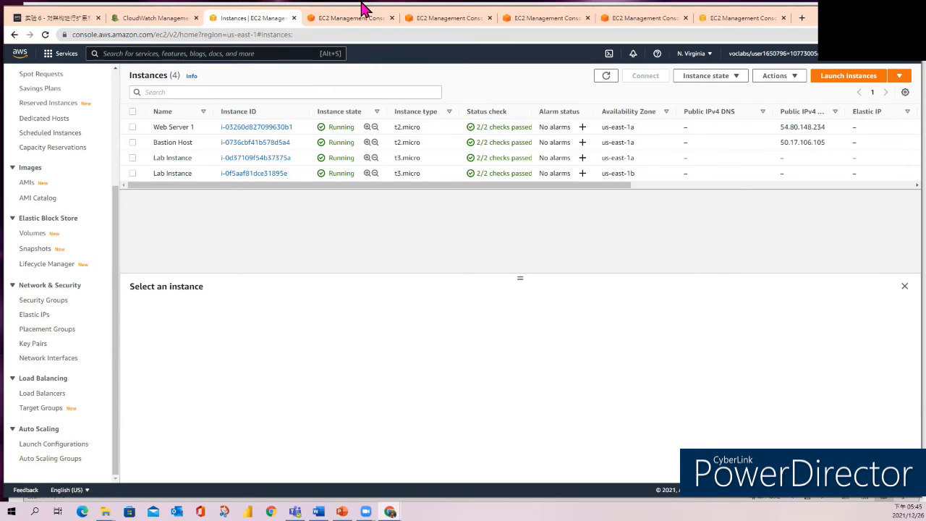
pyautogui.click(355, 17)
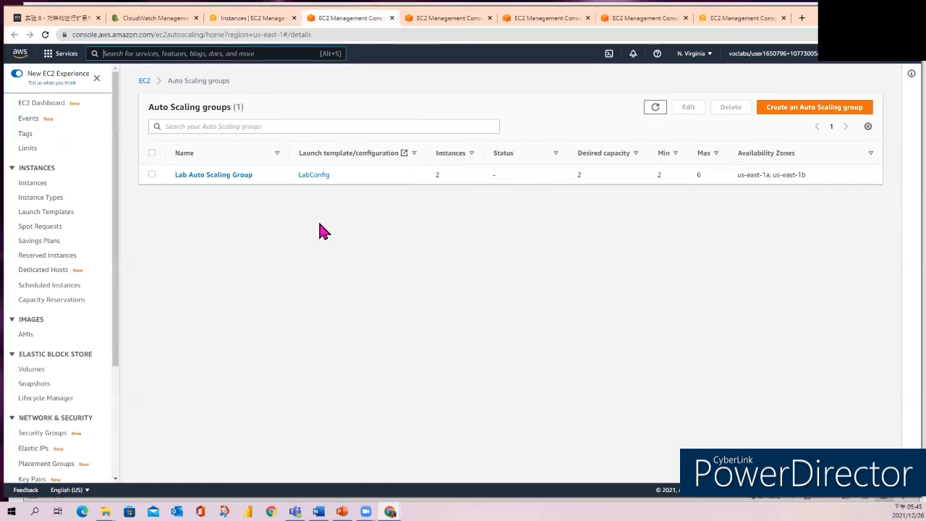
pyautogui.click(152, 175)
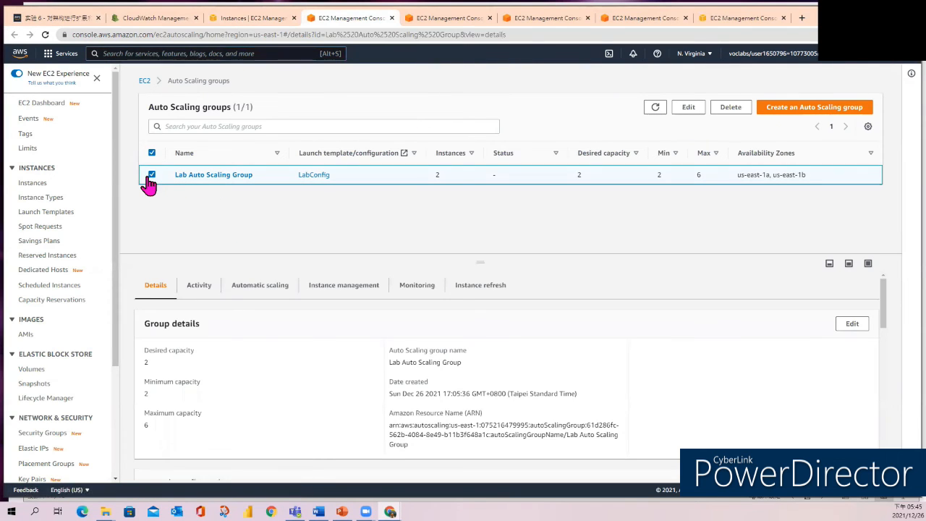
pyautogui.click(257, 291)
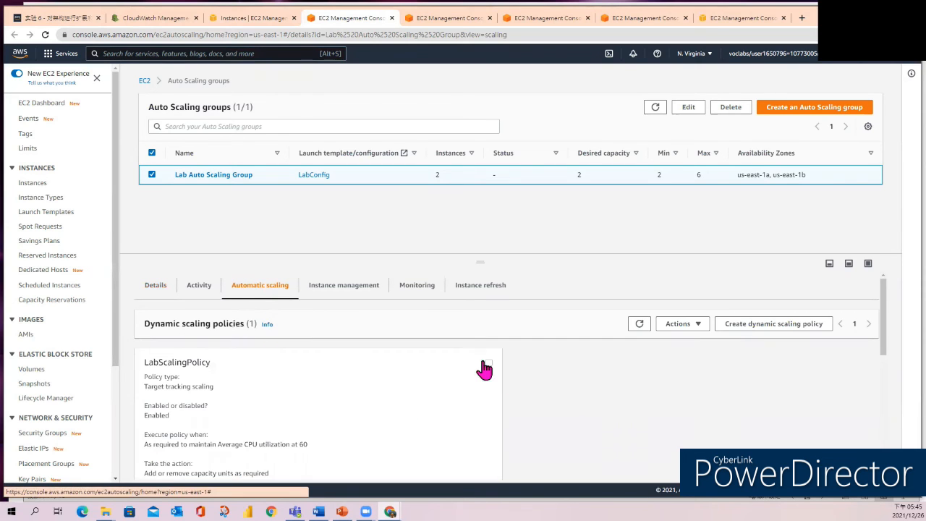
# Edit LabScalingPolicy to set its average CPU utilization target value to 50 and update the policy.
pyautogui.click(488, 363)
pyautogui.scroll(-5, 579, 418)
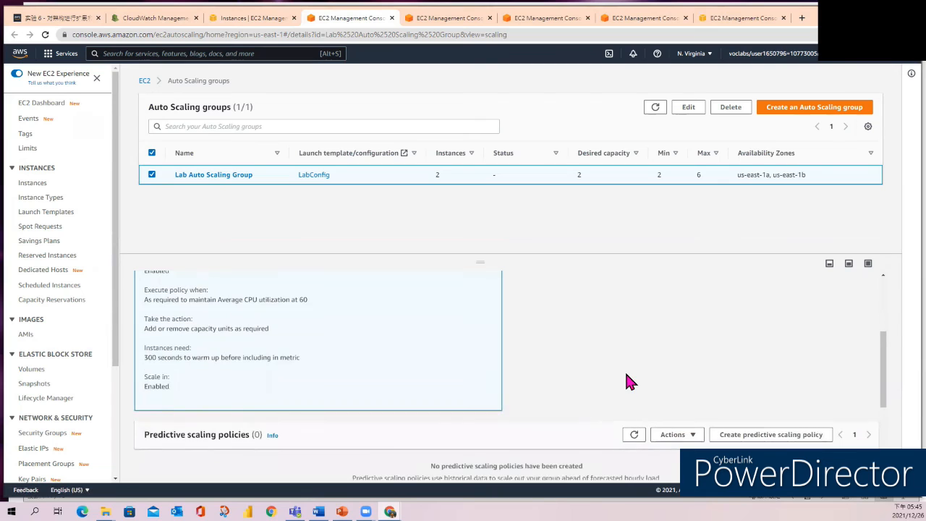
pyautogui.scroll(5, 626, 382)
pyautogui.click(693, 324)
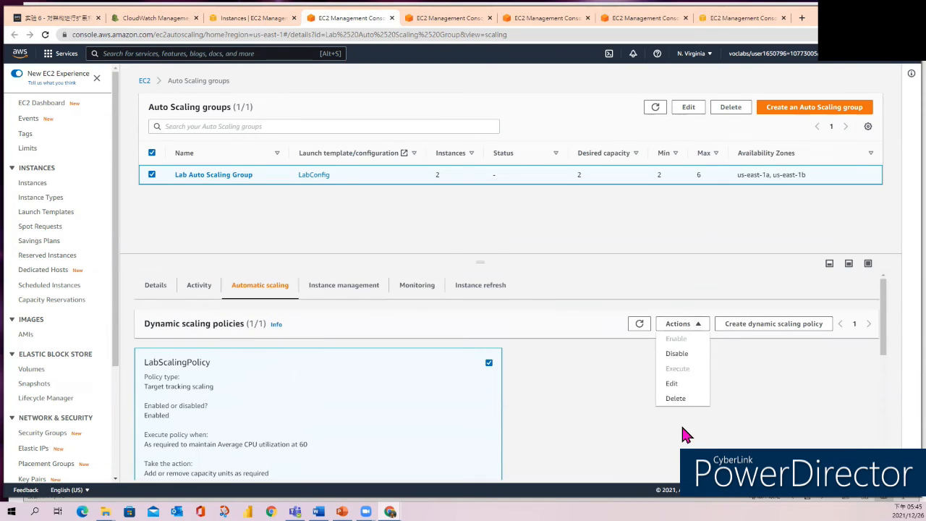
pyautogui.click(676, 385)
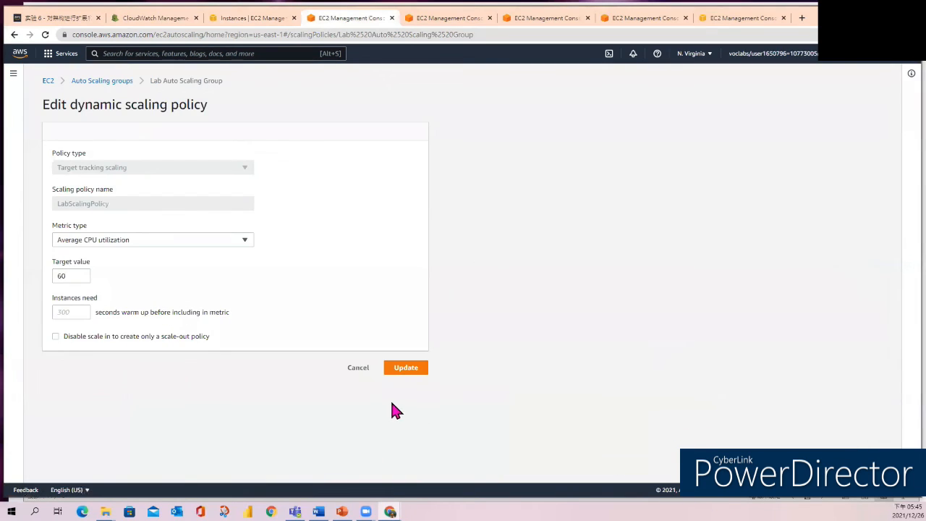
pyautogui.doubleClick(76, 276)
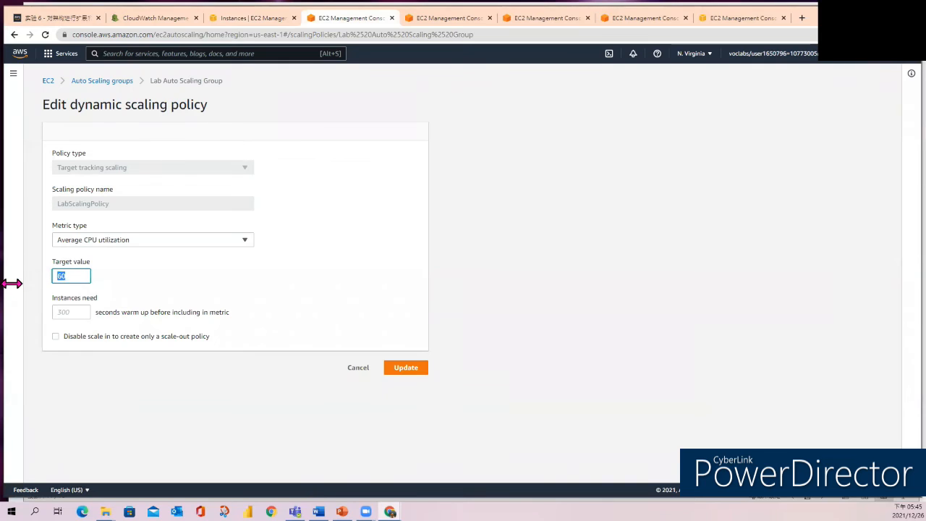
pyautogui.write('50')
pyautogui.click(400, 374)
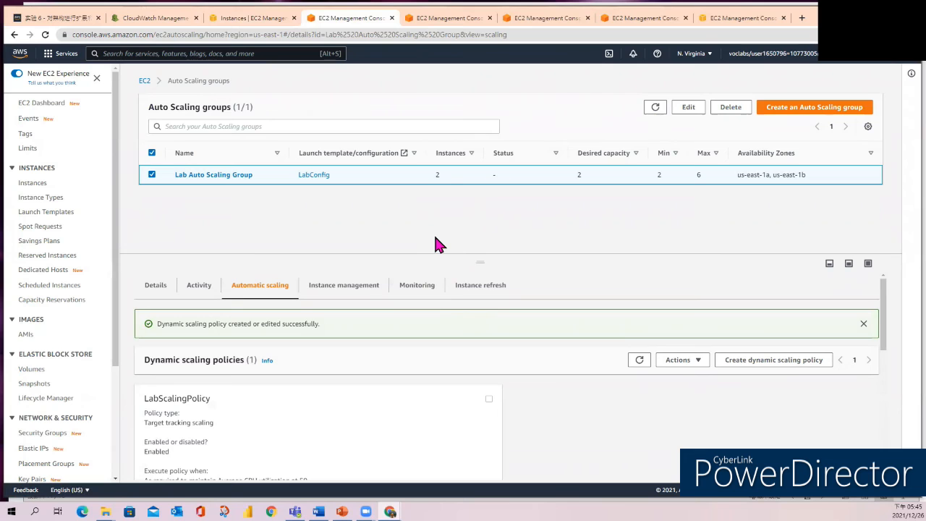
# Review the updated LabScalingPolicy settings and the Auto Scaling group's alarms in CloudWatch.
pyautogui.scroll(-3, 351, 434)
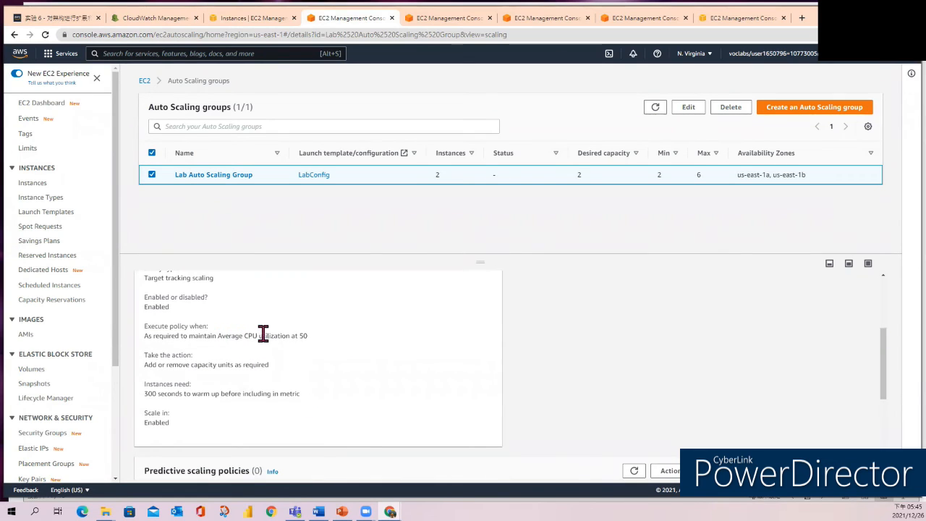
pyautogui.scroll(4, 326, 347)
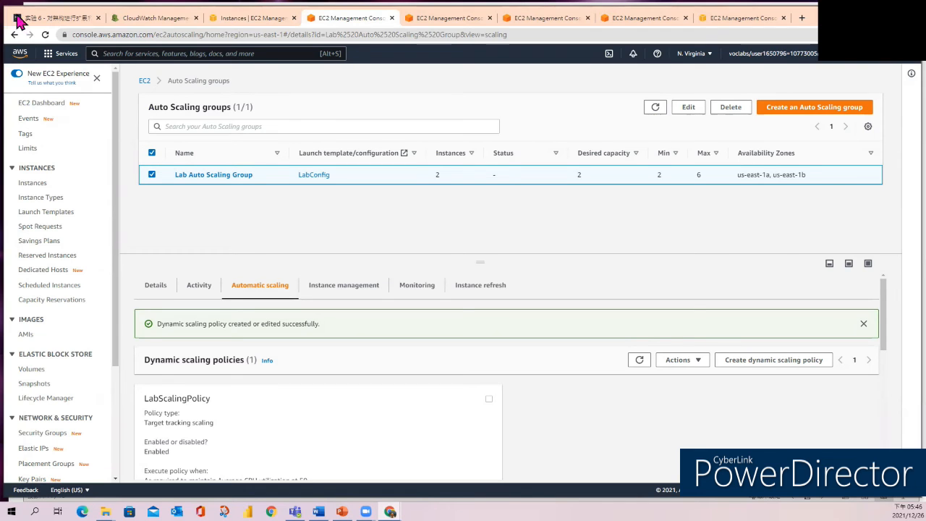
pyautogui.click(158, 18)
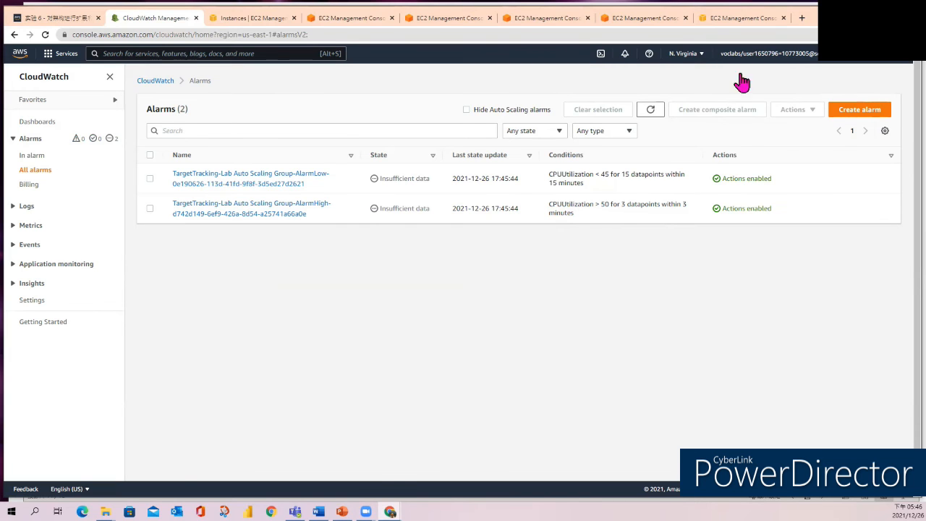
# Bring the incognito window with the load-balanced site forward and start its Load Test.
pyautogui.moveTo(847, 17); pyautogui.dragTo(867, 21)
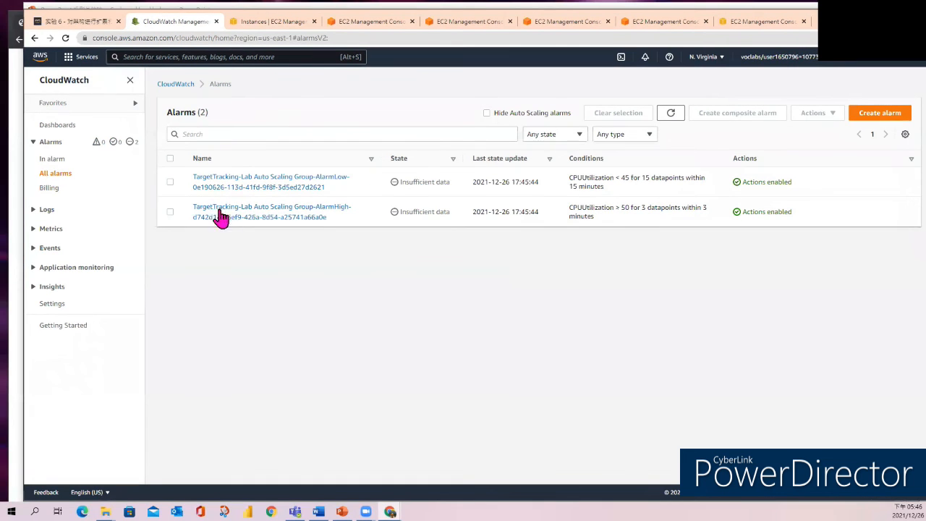
pyautogui.click(11, 204)
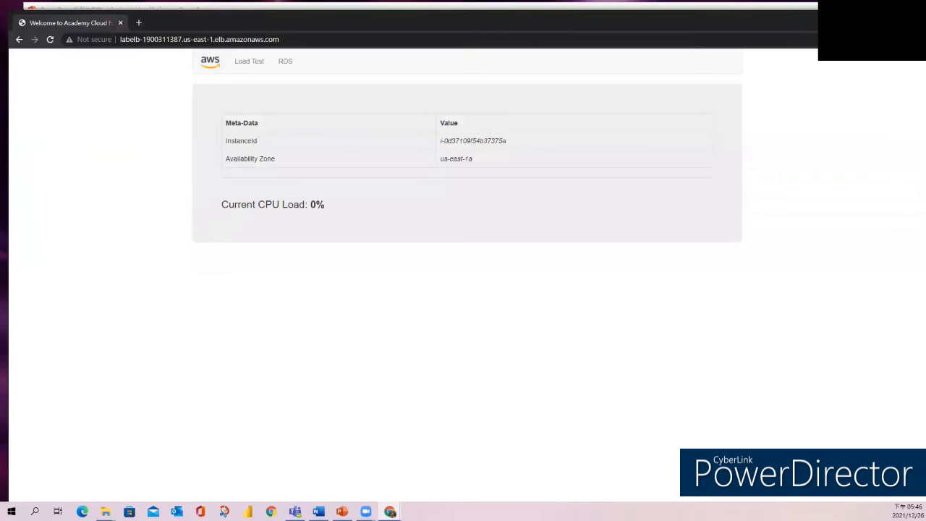
pyautogui.hotkey('alt', 'Tab')
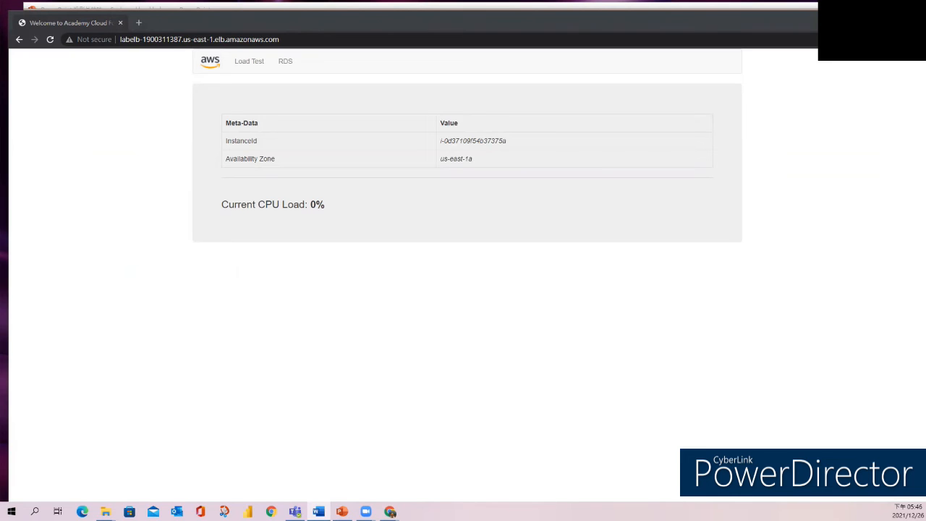
pyautogui.click(252, 70)
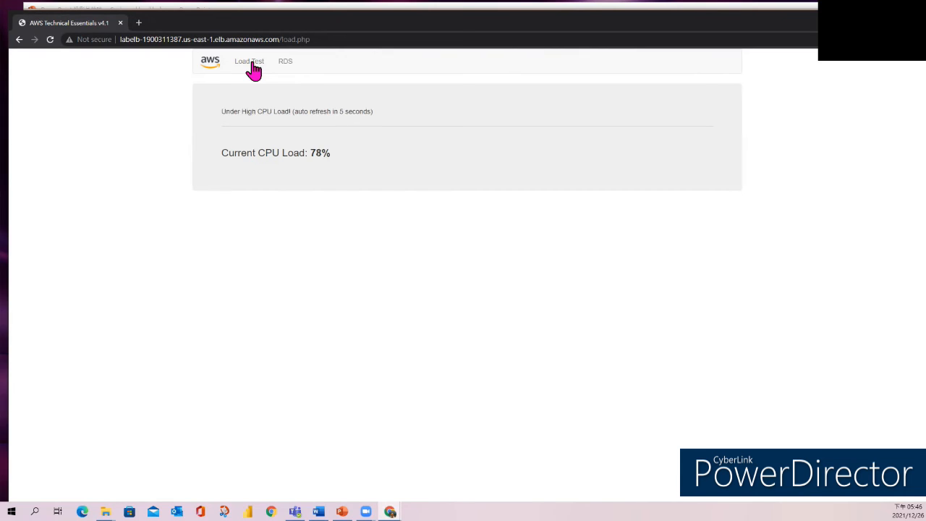
pyautogui.click(253, 63)
# Return to the CloudWatch alarms list and check the states of the AlarmLow and AlarmHigh alarms.
pyautogui.hotkey('alt', 'Tab')
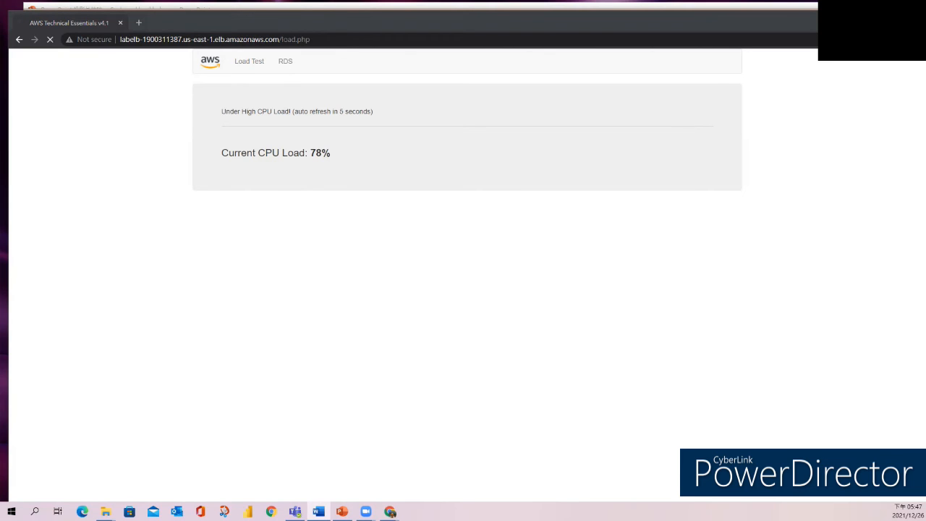
pyautogui.hotkey('alt', 'Tab')
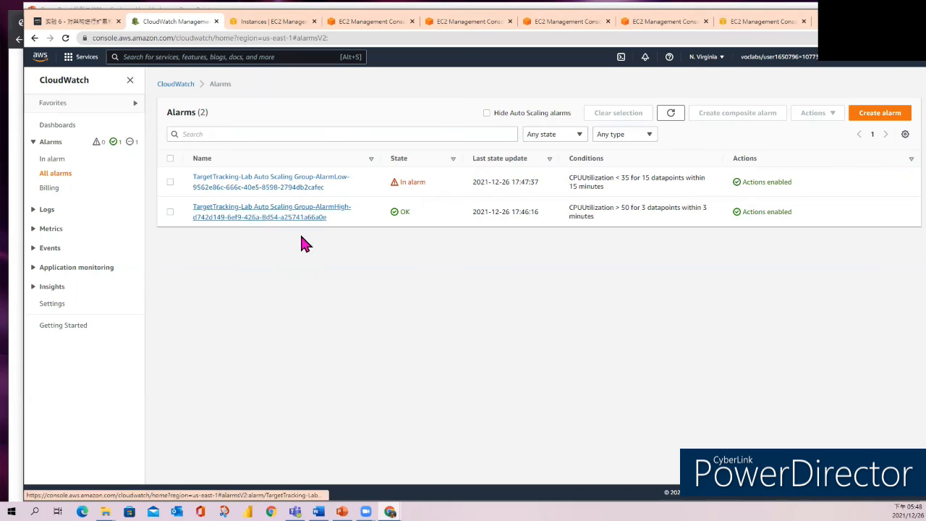
# Open the details of the AlarmHigh alarm and refresh the alarms list to check its state and CPU utilization graph.
pyautogui.click(281, 222)
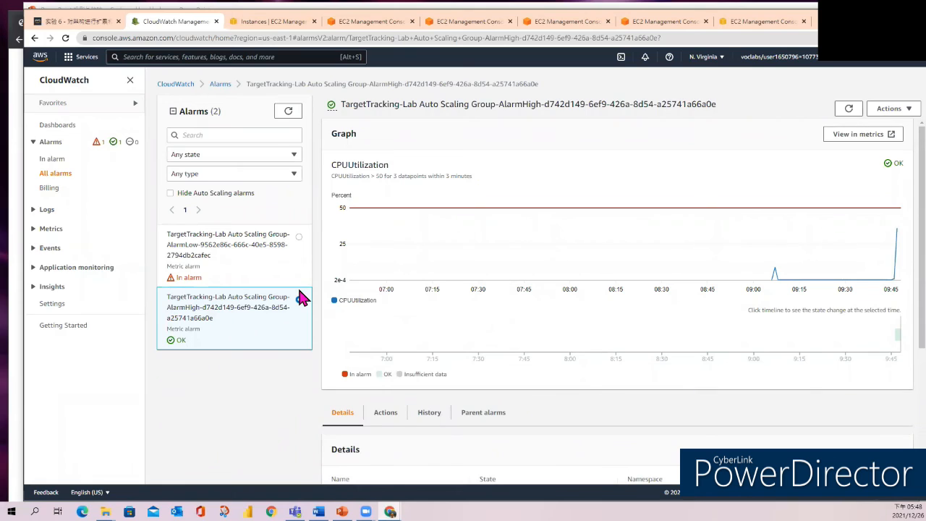
pyautogui.click(298, 299)
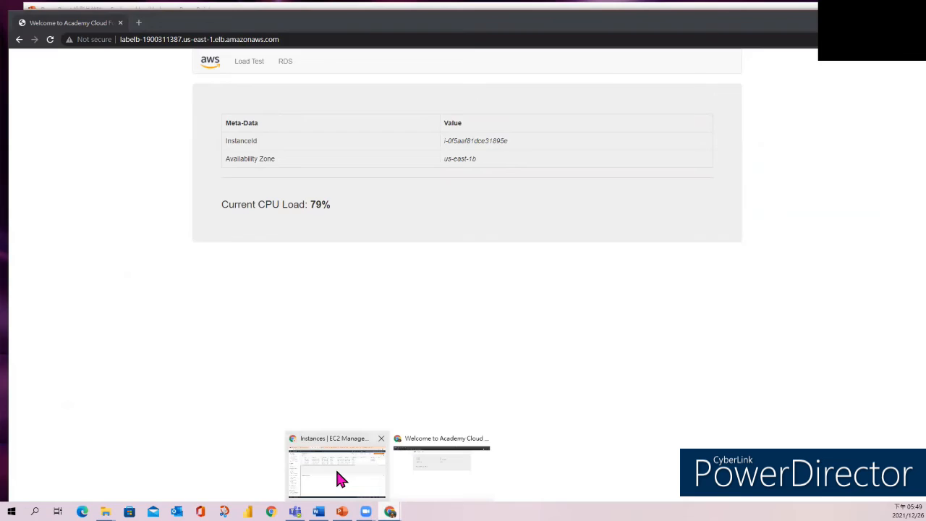
pyautogui.click(341, 475)
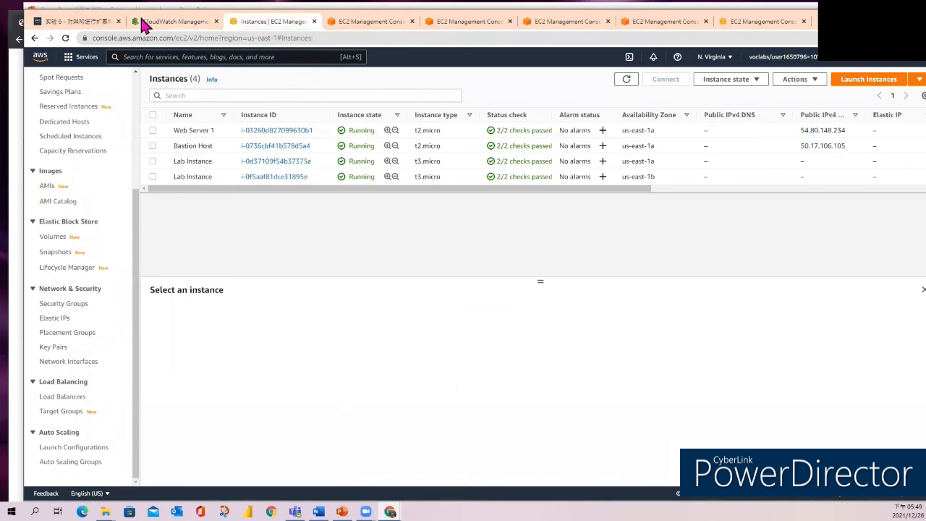
pyautogui.click(186, 26)
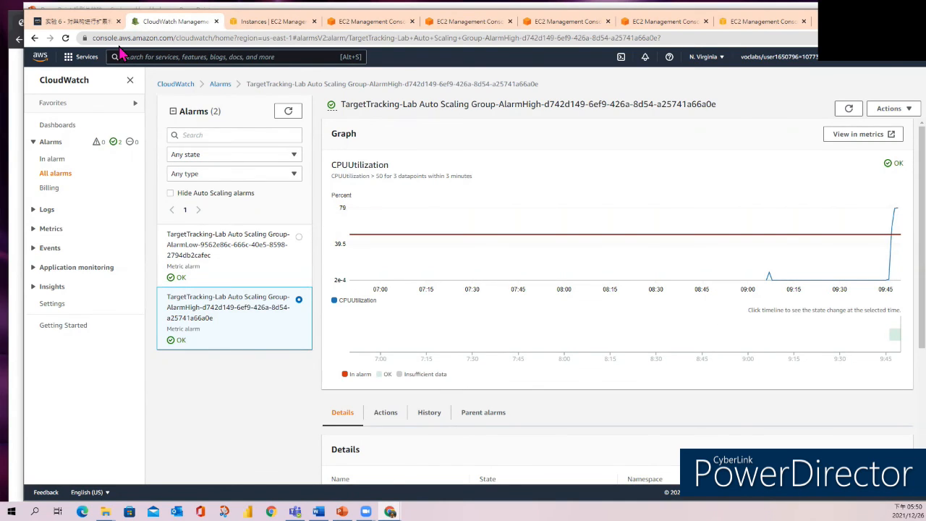
pyautogui.click(289, 112)
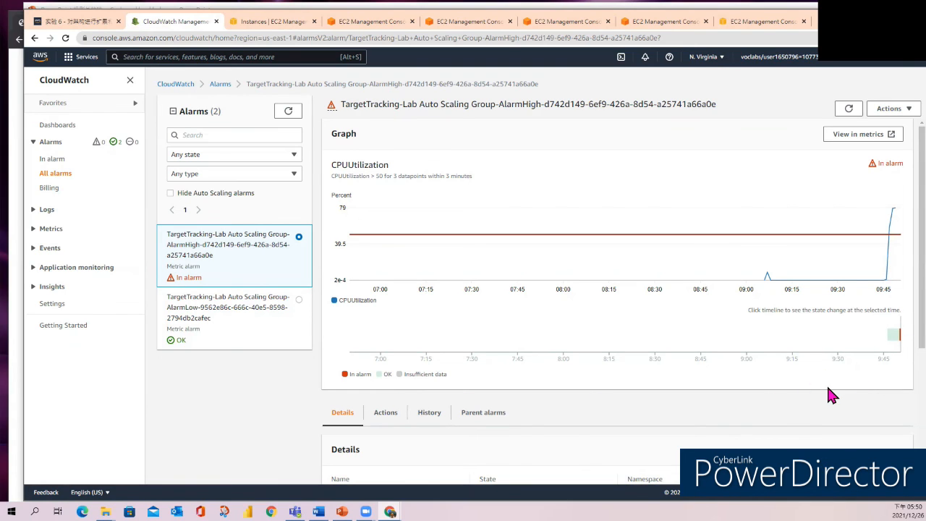
# Refresh the EC2 instances list and check the current CPU load on the load-balanced site, reloading its home page.
pyautogui.click(272, 21)
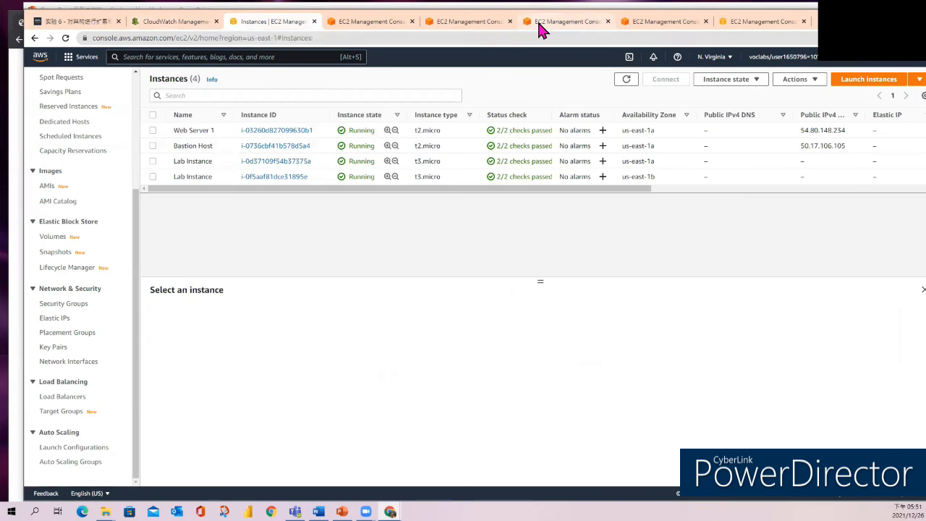
pyautogui.click(624, 81)
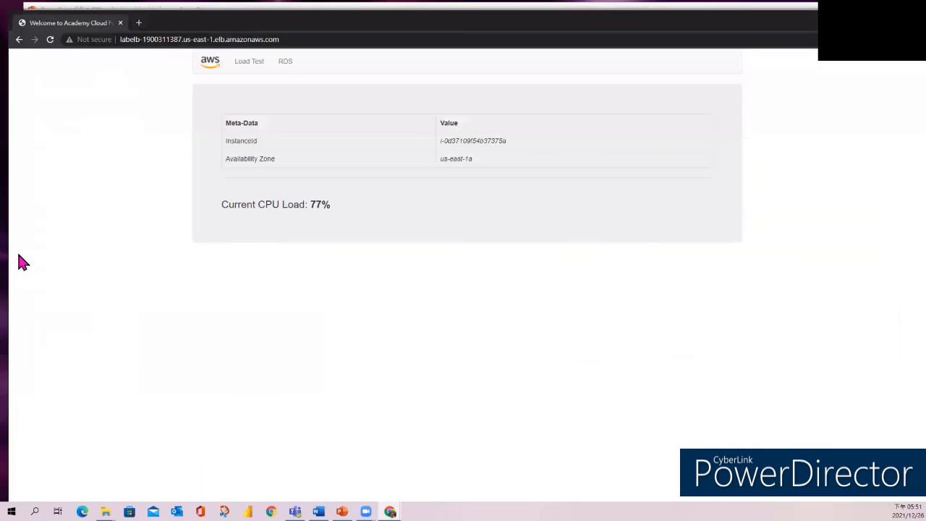
pyautogui.click(21, 262)
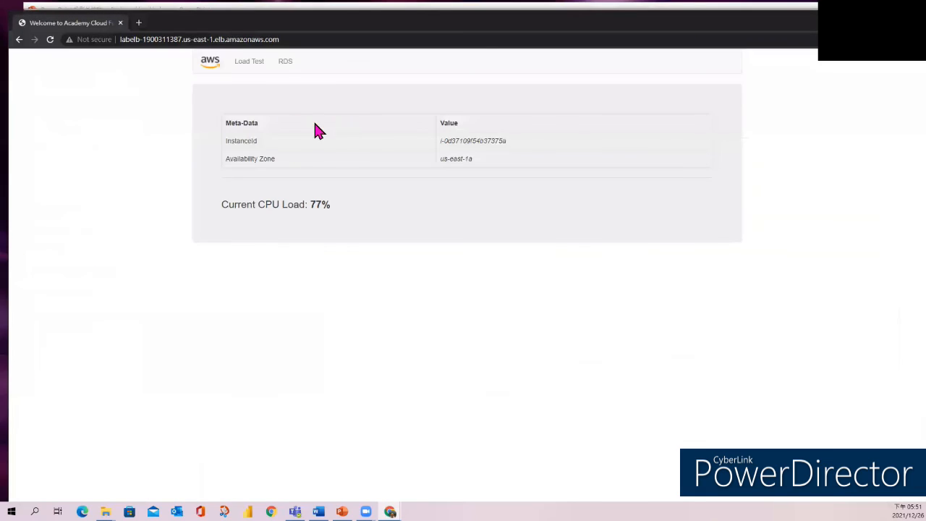
pyautogui.click(207, 63)
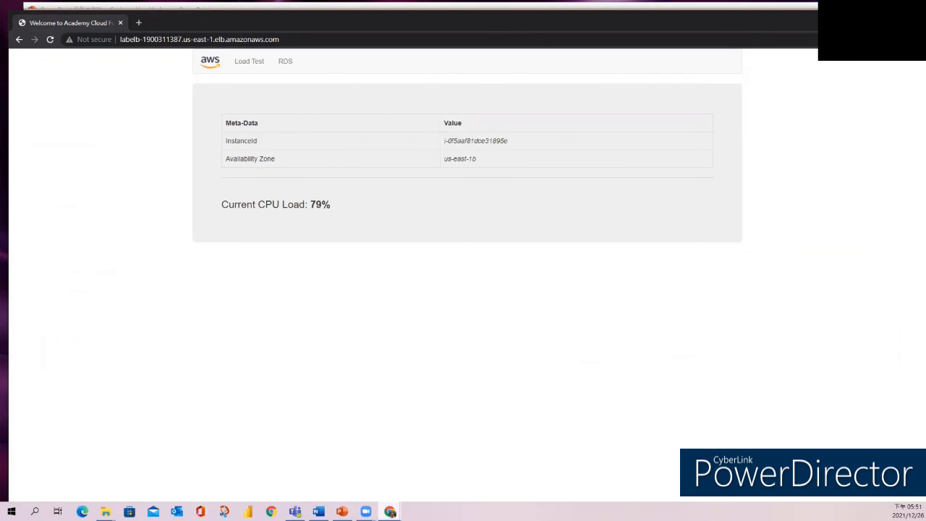
pyautogui.click(390, 512)
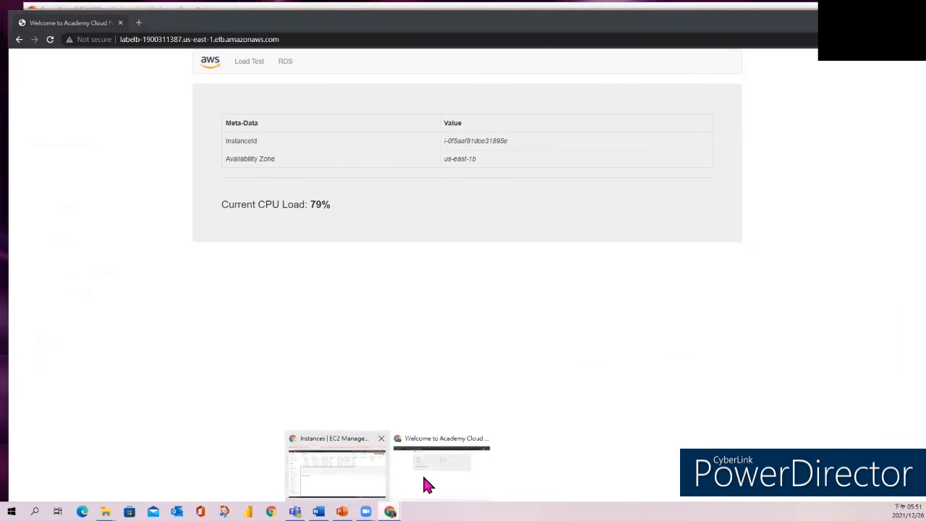
pyautogui.click(352, 484)
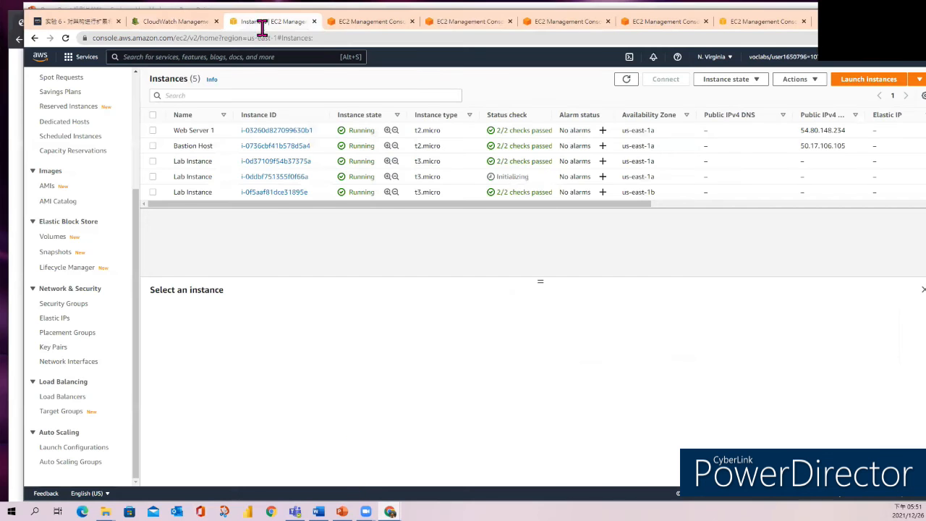
# Recheck the CloudWatch alarms and the EC2 Lab Instances, refreshing both lists to follow the alarm states and status checks.
pyautogui.click(184, 25)
pyautogui.click(288, 110)
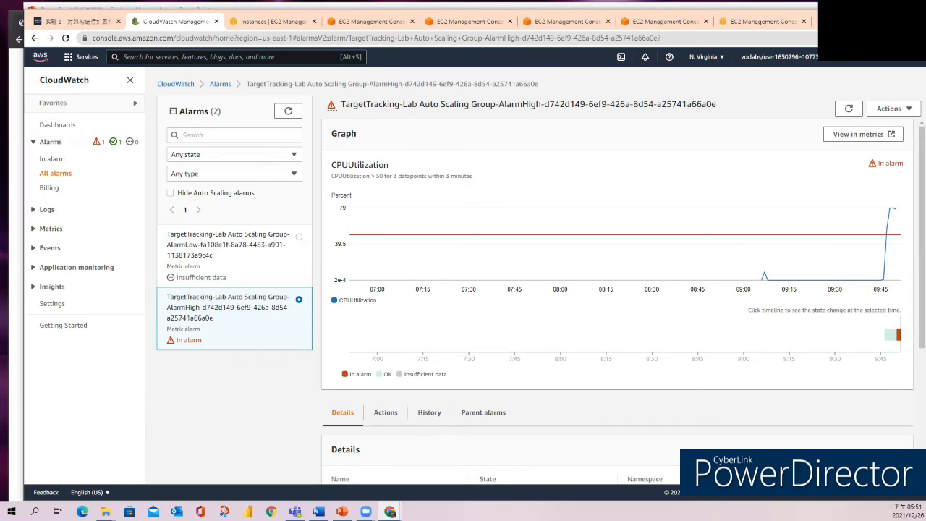
pyautogui.click(272, 22)
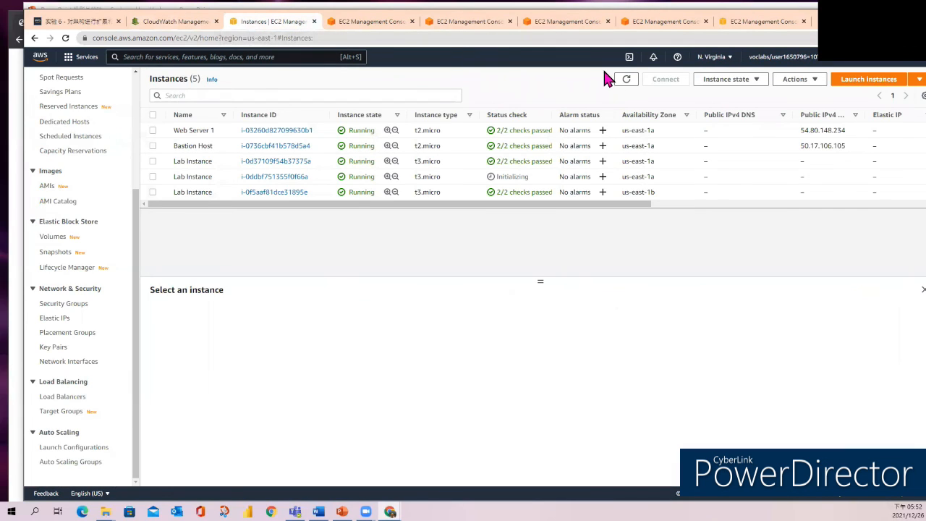
pyautogui.click(626, 79)
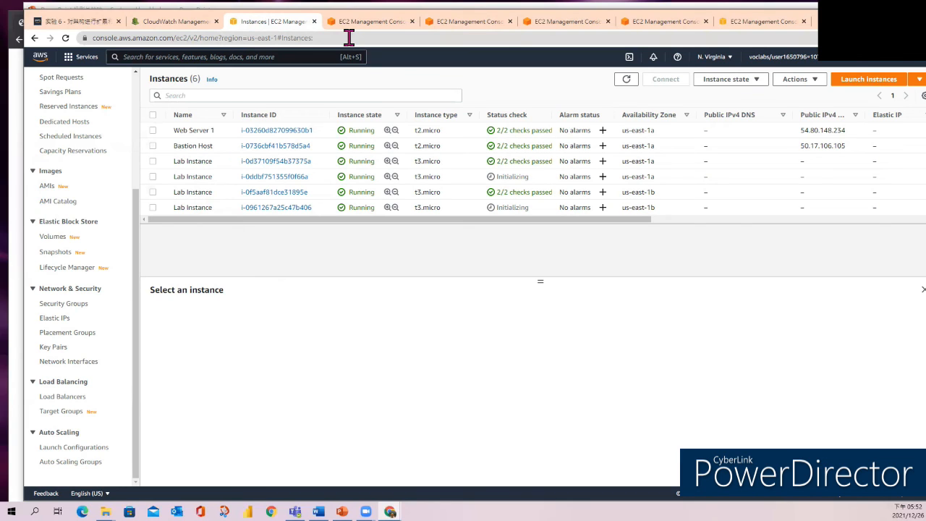
pyautogui.click(627, 79)
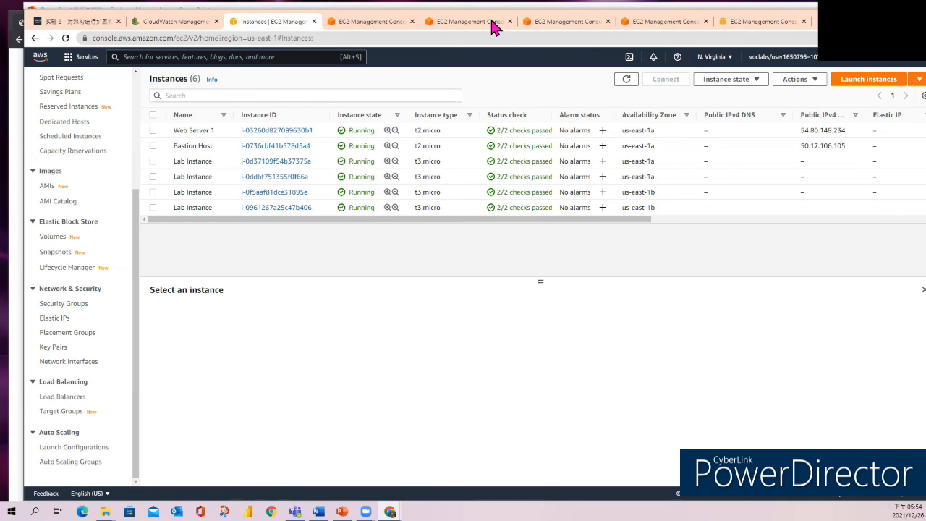
pyautogui.click(176, 21)
pyautogui.click(290, 112)
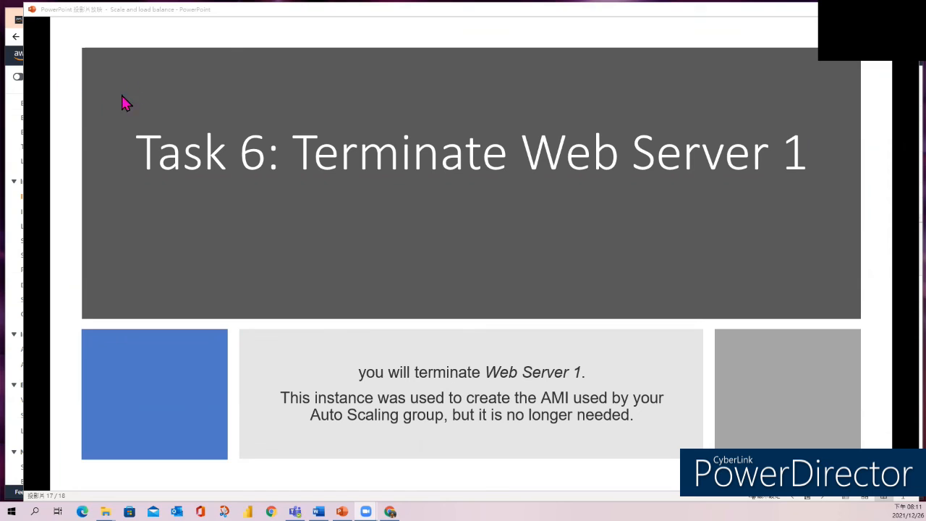
# Switch from the slideshow to the EC2 console and terminate the running Web Server 1 instance.
pyautogui.click(16, 117)
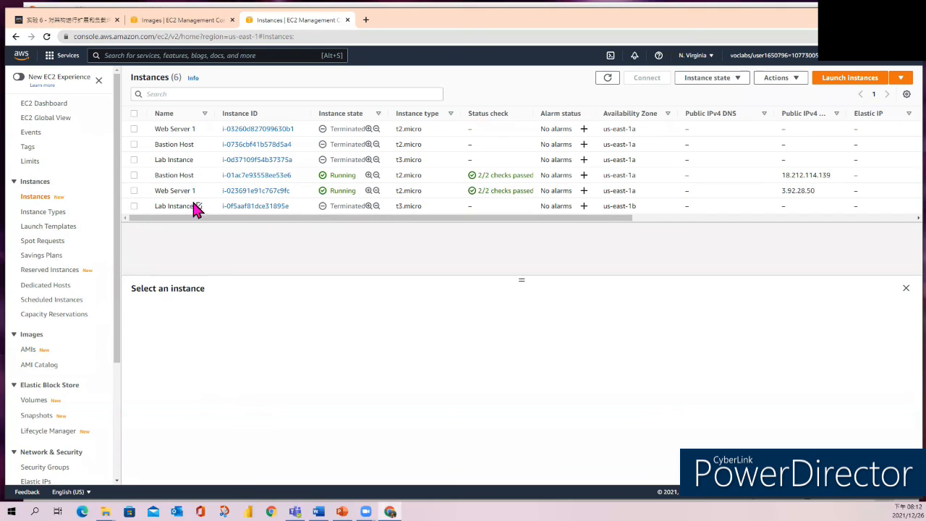
pyautogui.click(134, 191)
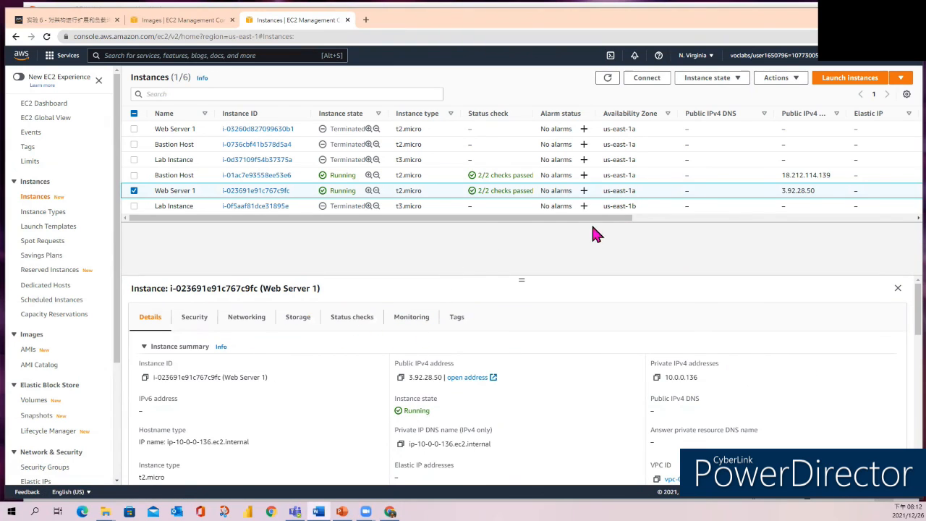
pyautogui.click(735, 81)
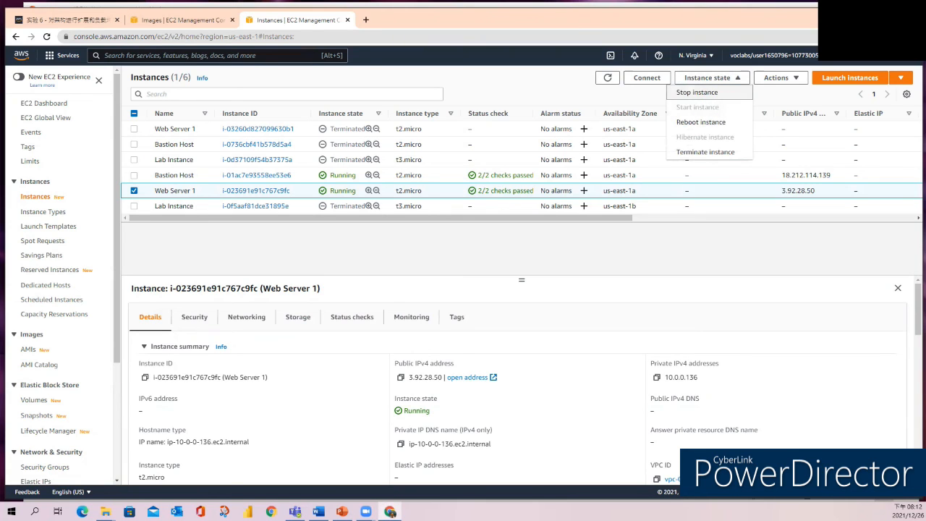
pyautogui.click(705, 153)
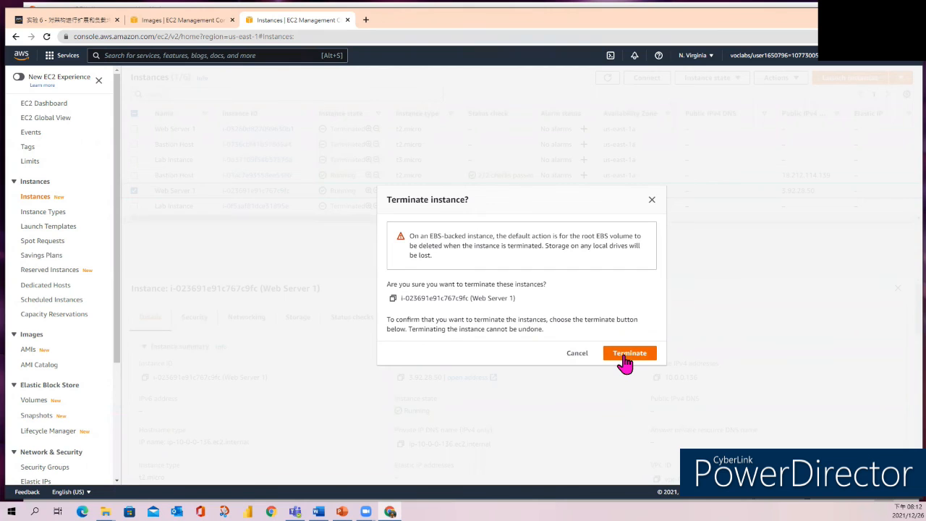
pyautogui.click(626, 355)
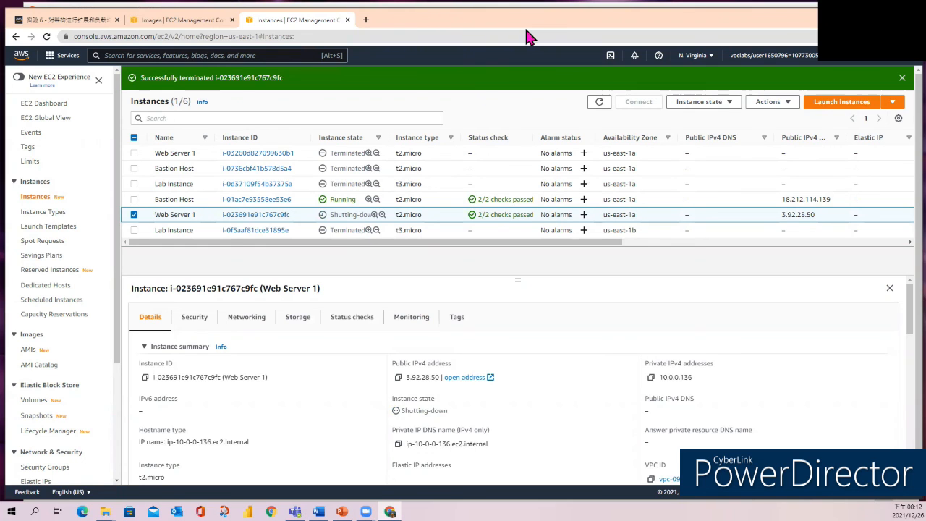
# Return to the PowerPoint slideshow and advance to the closing slide.
pyautogui.hotkey('alt', 'Tab')
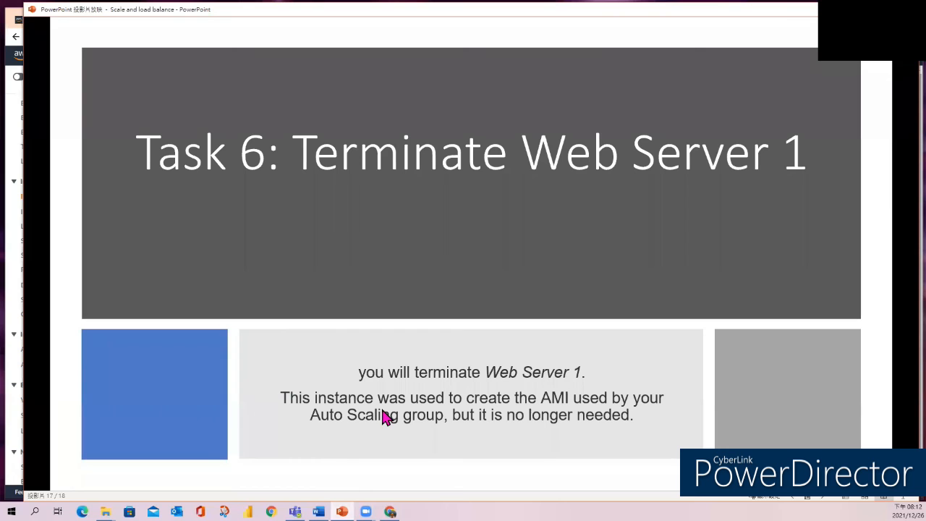
pyautogui.click(389, 416)
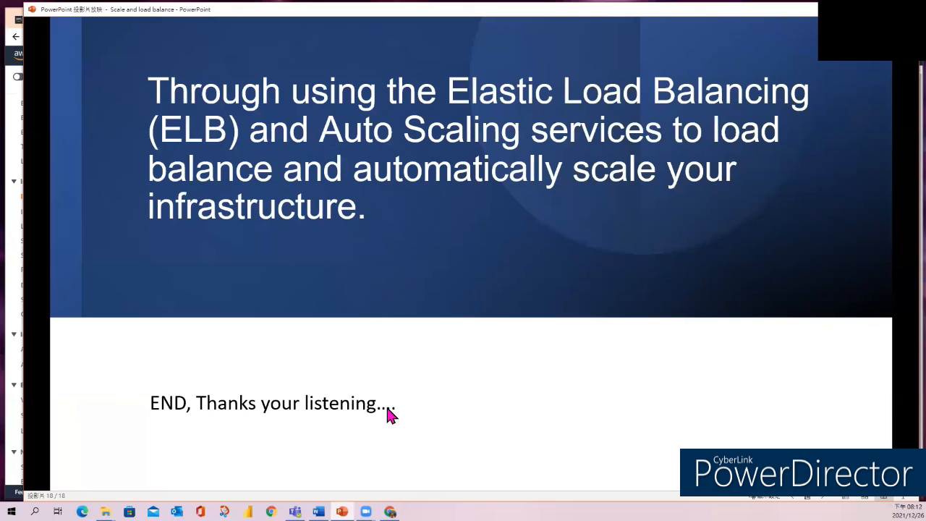